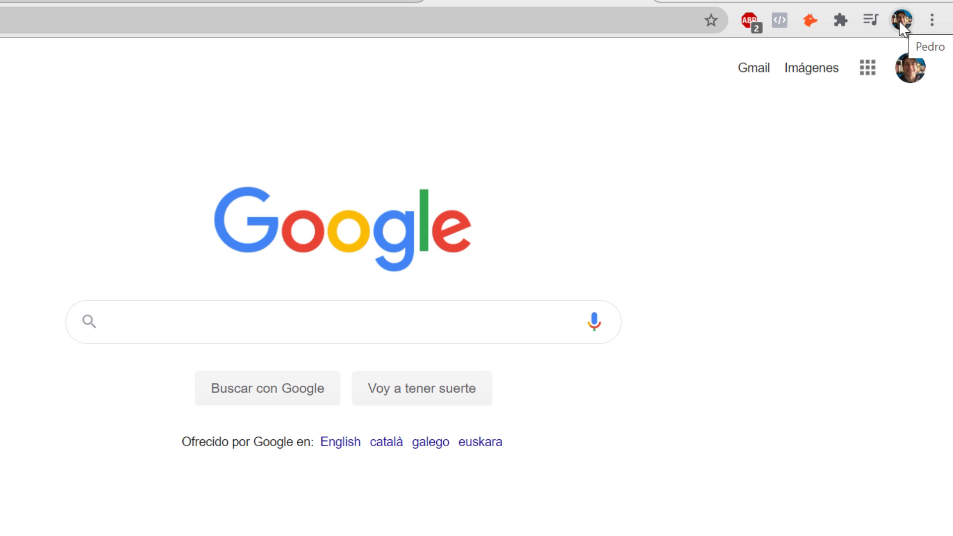
- Open the Google account management page from the browser profile and go to its Datos y personalización section
click(901, 22)
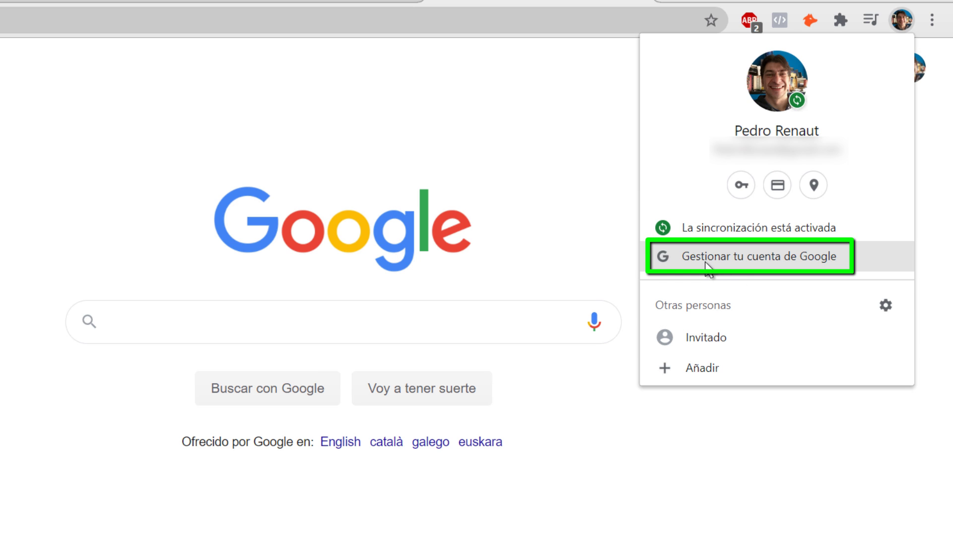
click(652, 267)
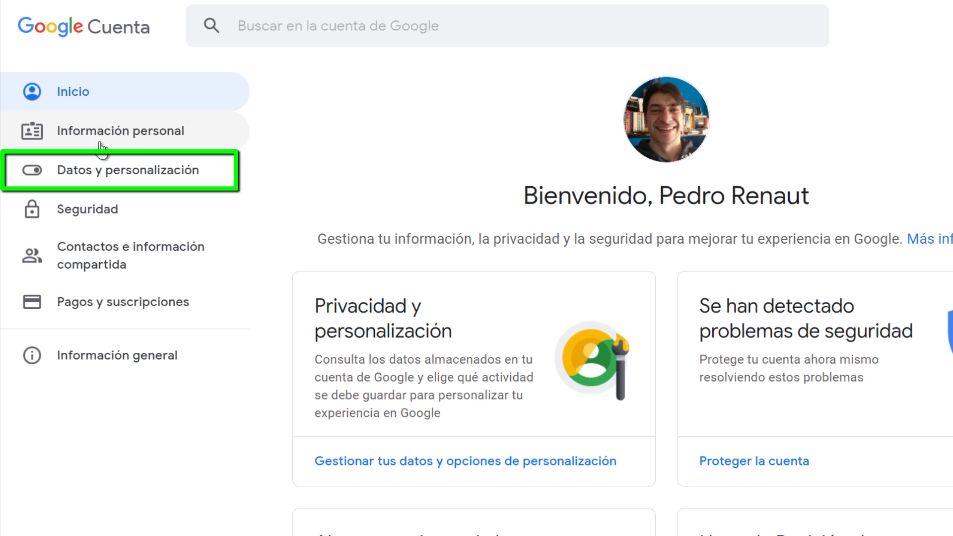
click(192, 180)
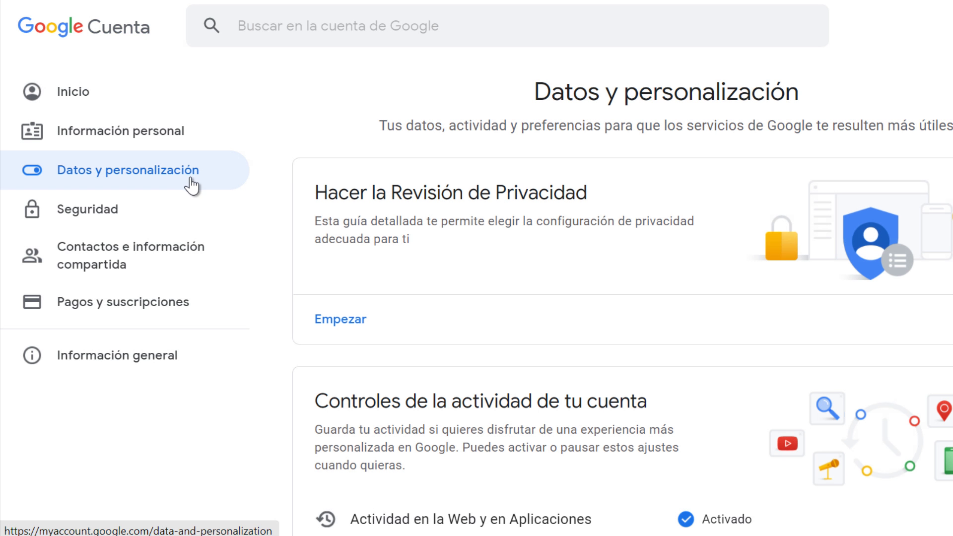
- Open Descargar tus datos under the section for downloading, deleting or planning account data
scroll(596, 344, down, 8)
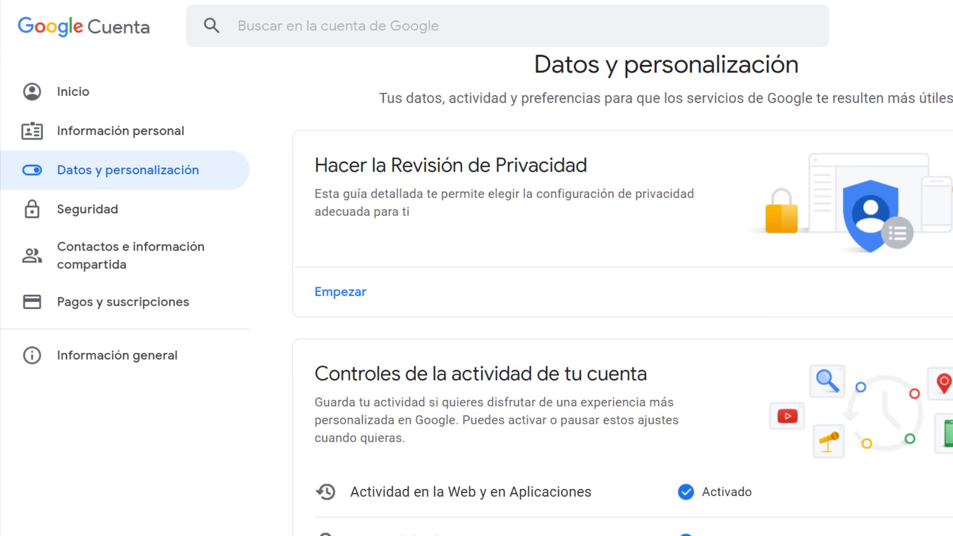
scroll(596, 297, down, 8)
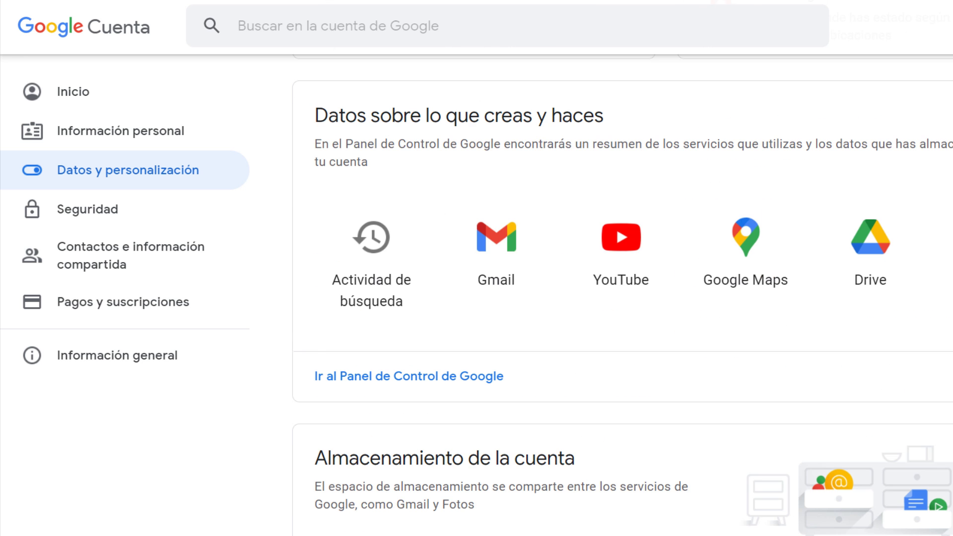
scroll(595, 298, down, 8)
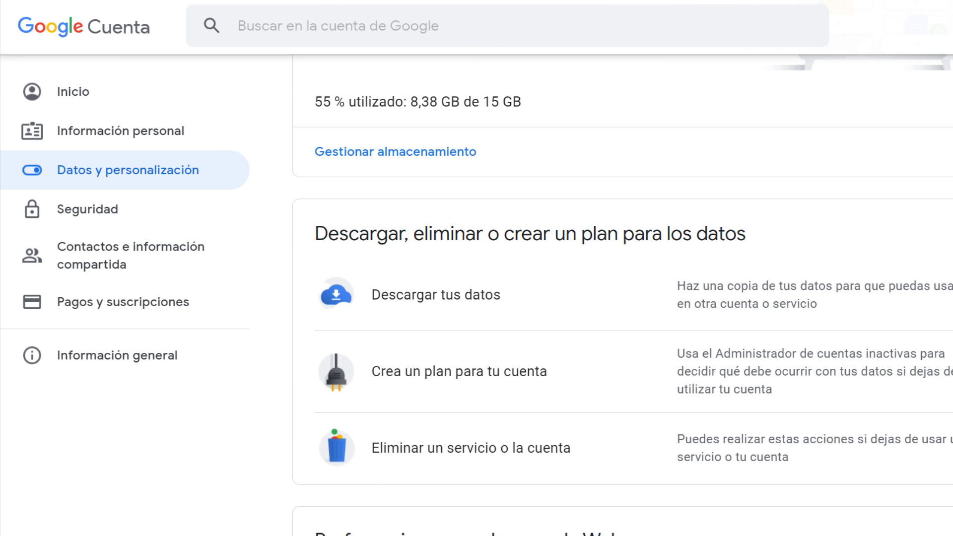
scroll(622, 295, down, 3)
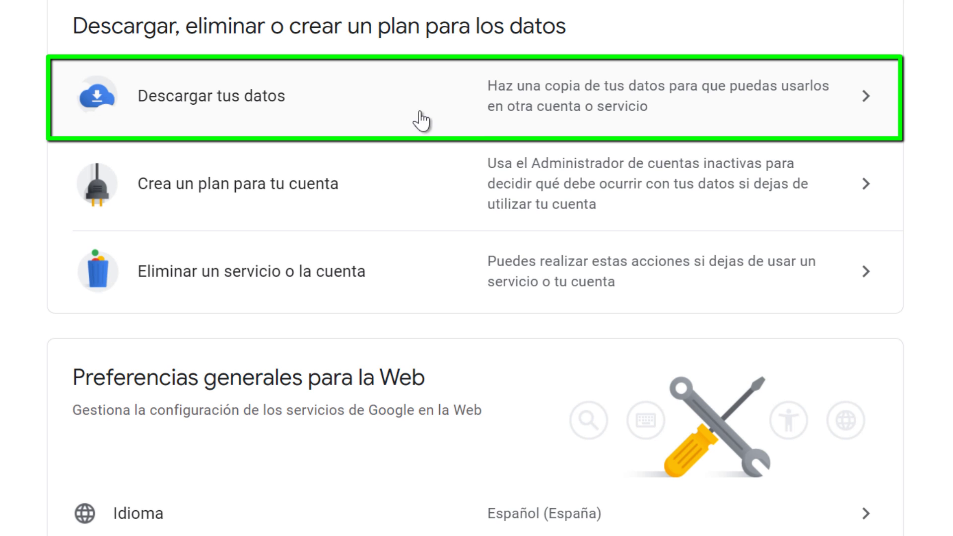
click(166, 105)
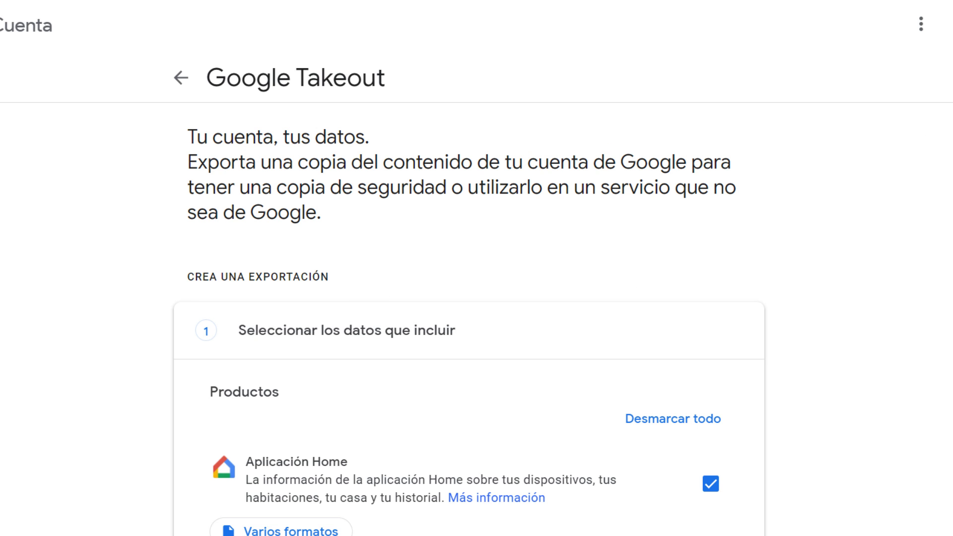
- Deselect all products in the Google Takeout export
scroll(477, 298, down, 4)
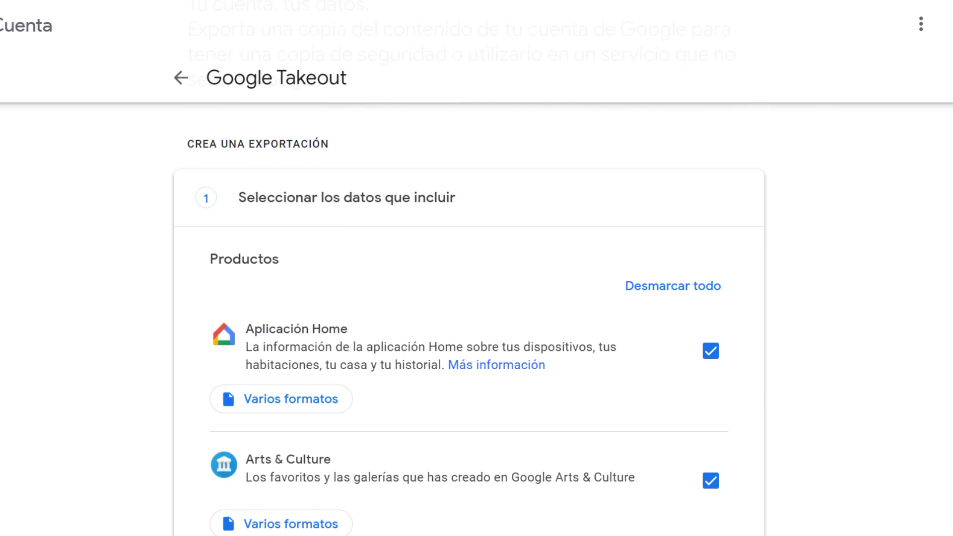
scroll(476, 298, up, 2)
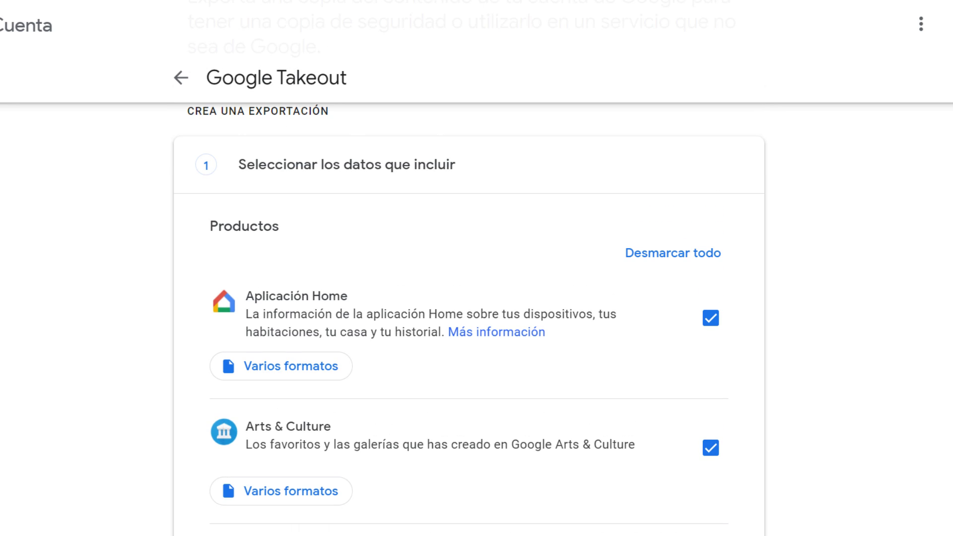
scroll(469, 318, down, 2)
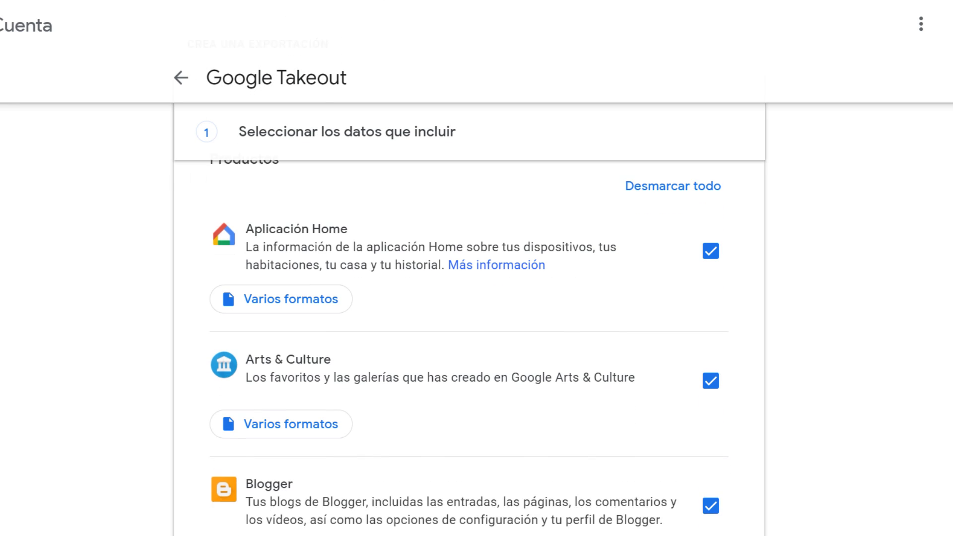
scroll(667, 128, up, 1)
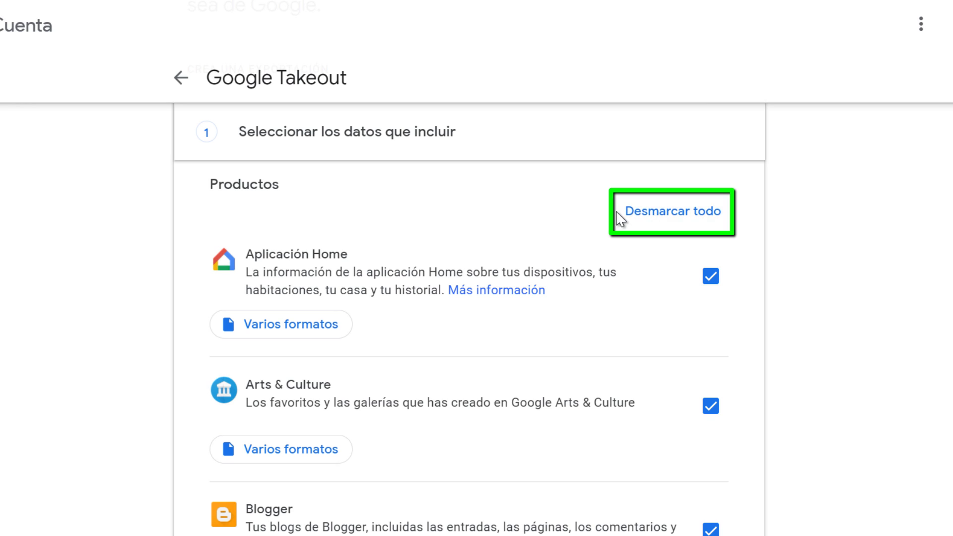
click(656, 219)
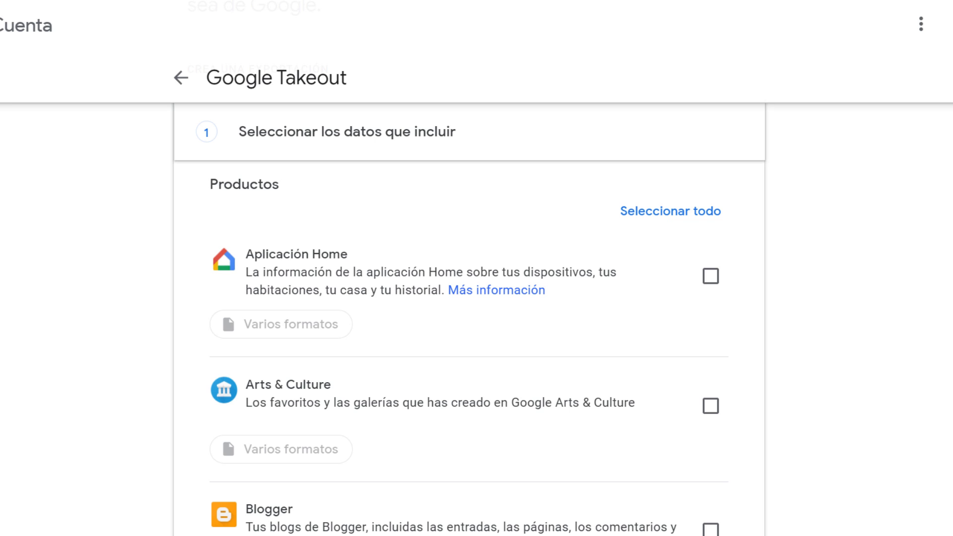
- Include the Calendar and Chrome data in the export
scroll(469, 347, down, 3)
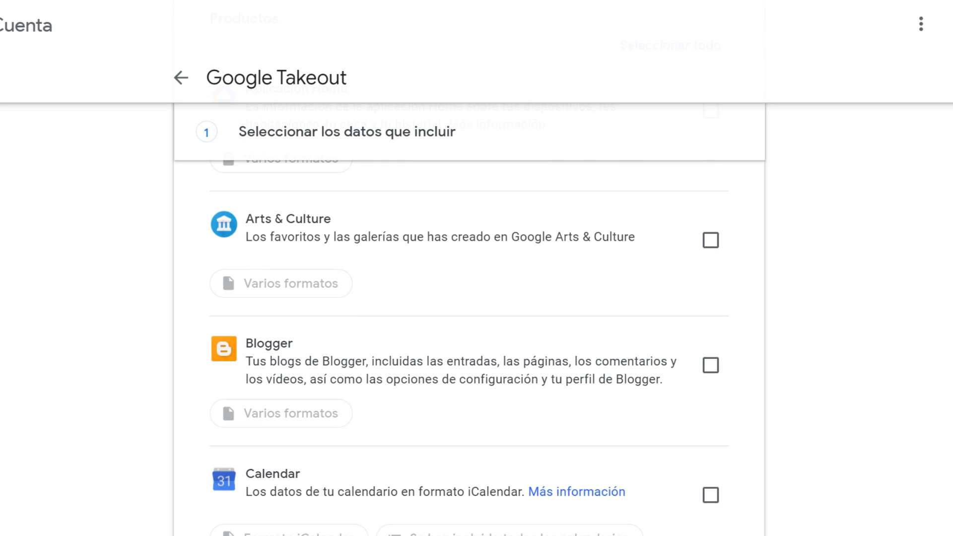
scroll(470, 348, down, 3)
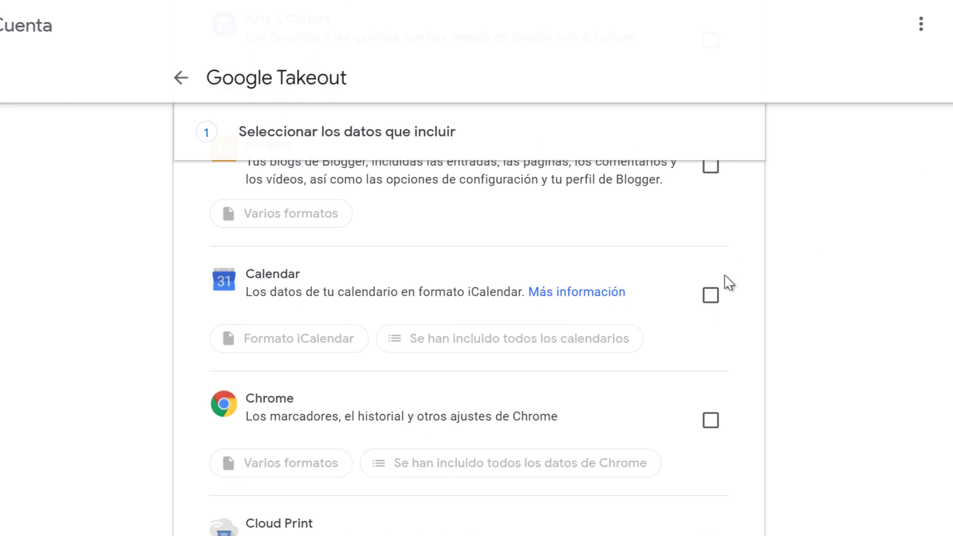
click(712, 295)
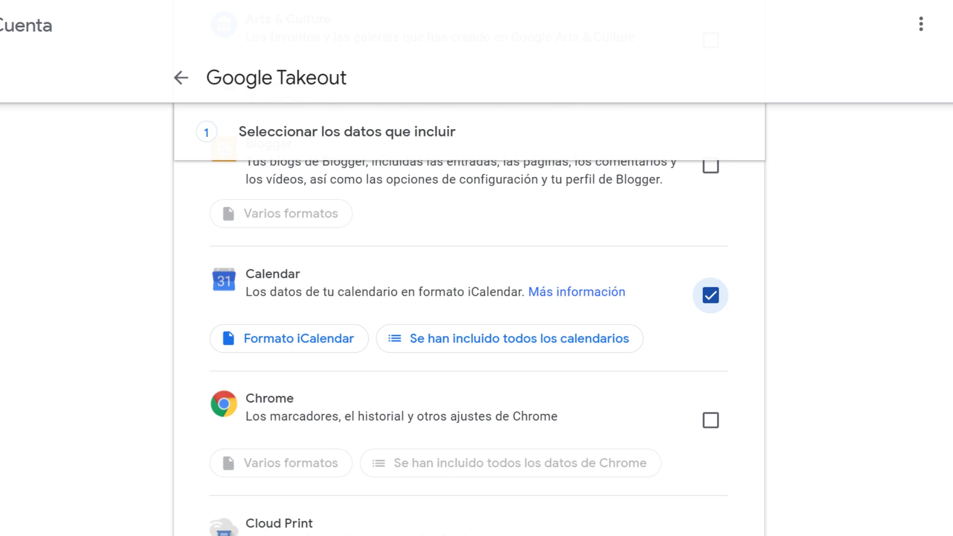
scroll(771, 309, down, 2)
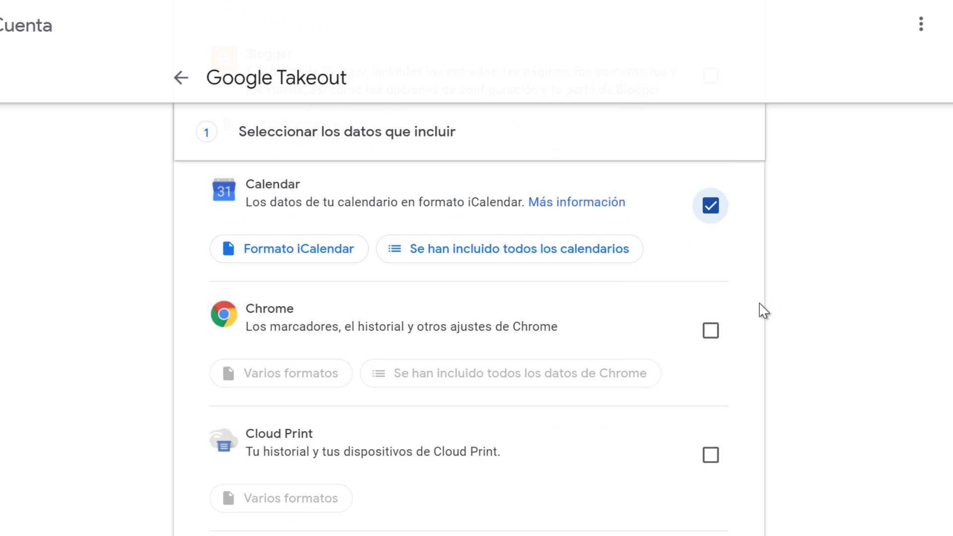
click(711, 333)
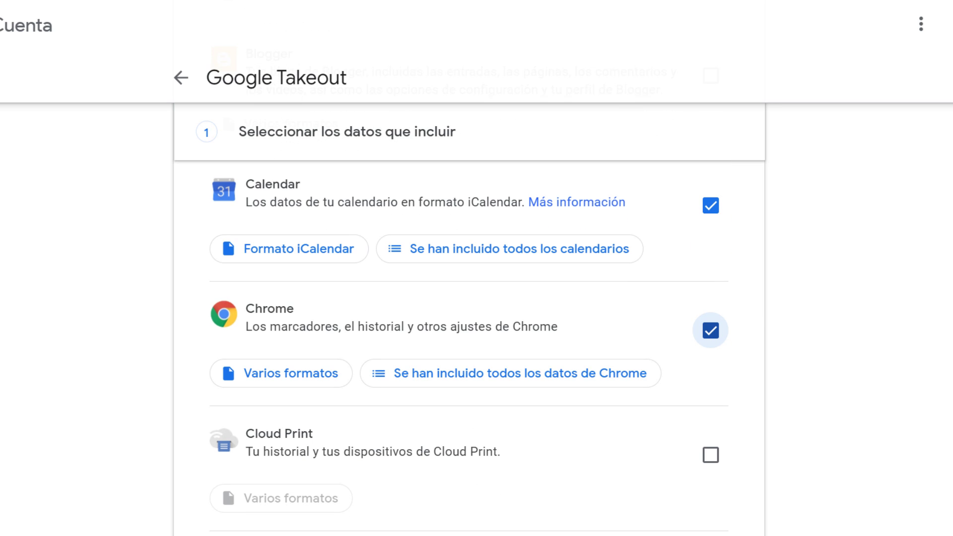
- Include Contactos in the export as well
scroll(469, 348, down, 6)
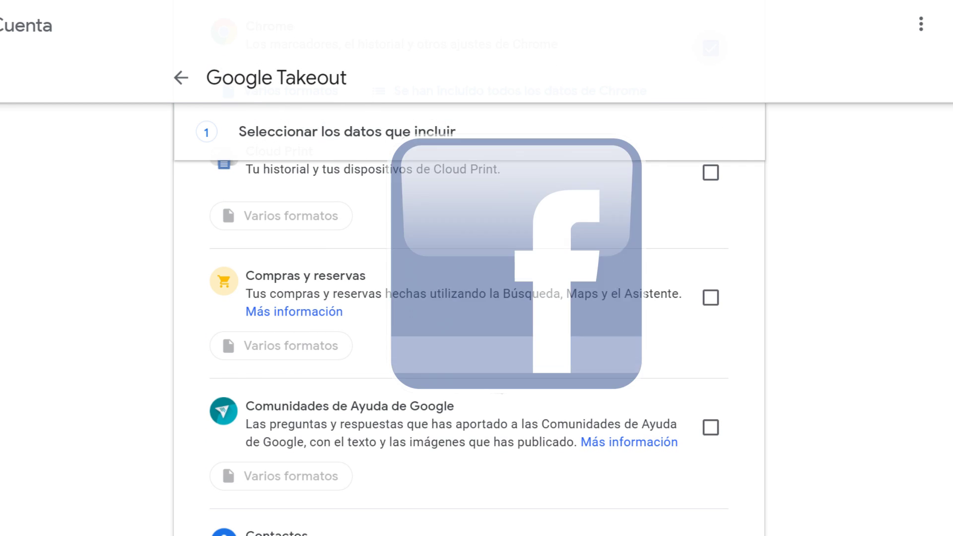
scroll(469, 348, down, 3)
scroll(874, 177, down, 3)
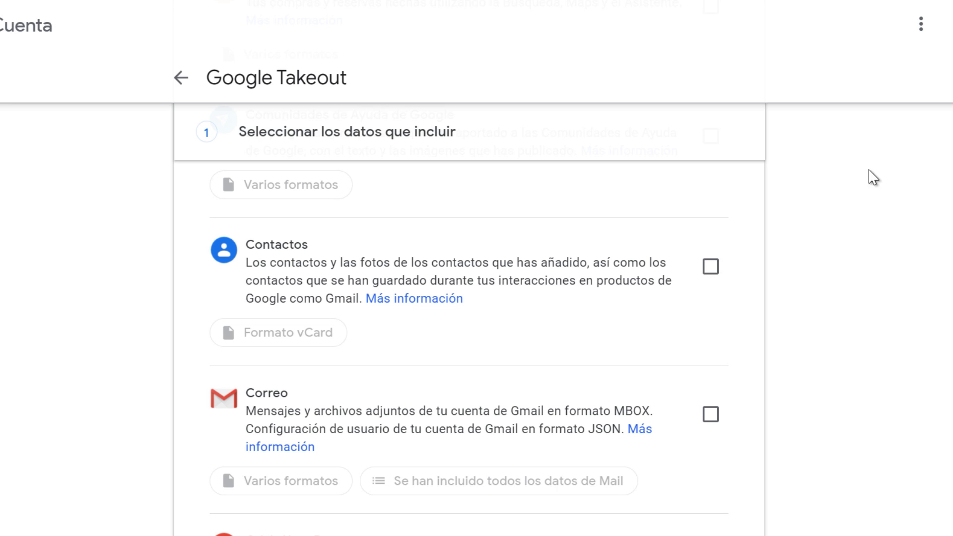
click(710, 267)
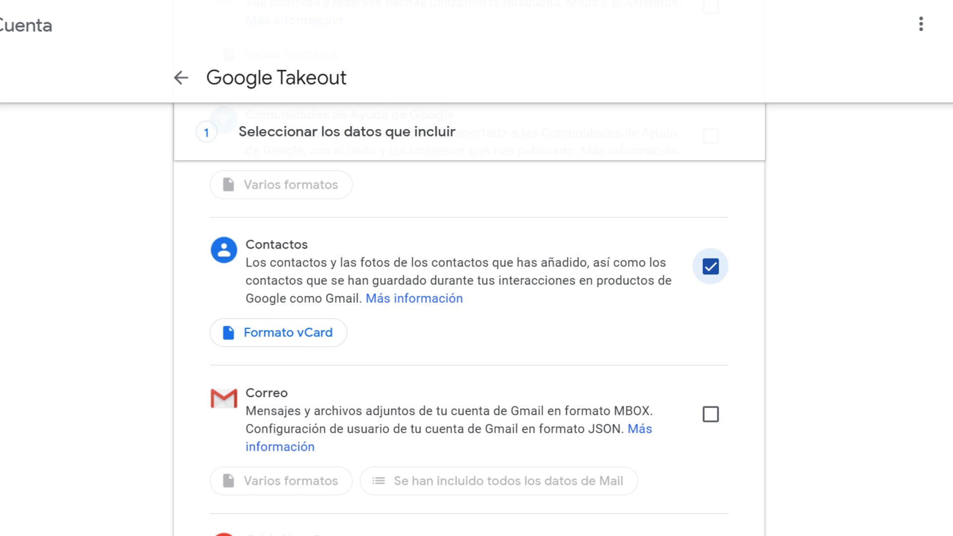
- Review the remaining products offered for the export, from Correo through YouTube y YouTube Music
scroll(469, 347, down, 3)
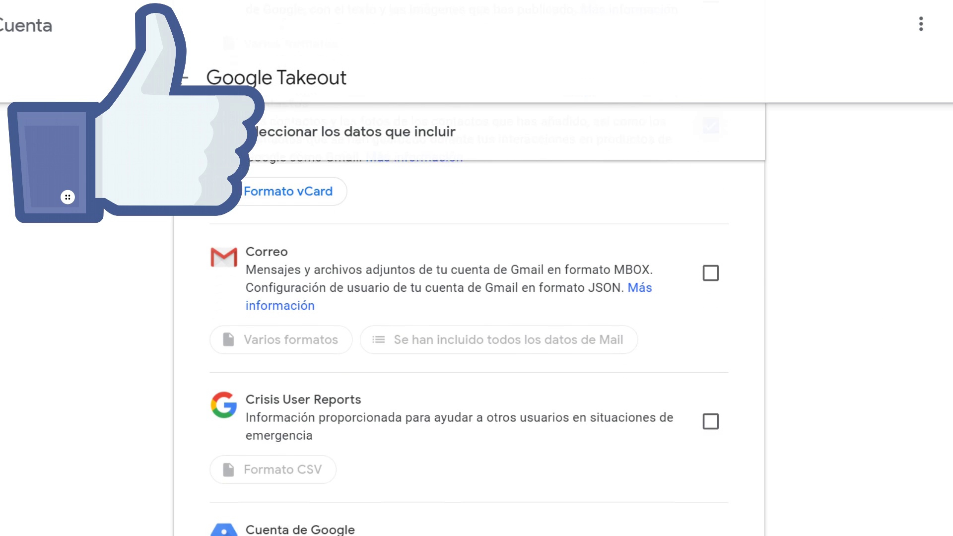
scroll(470, 348, down, 1)
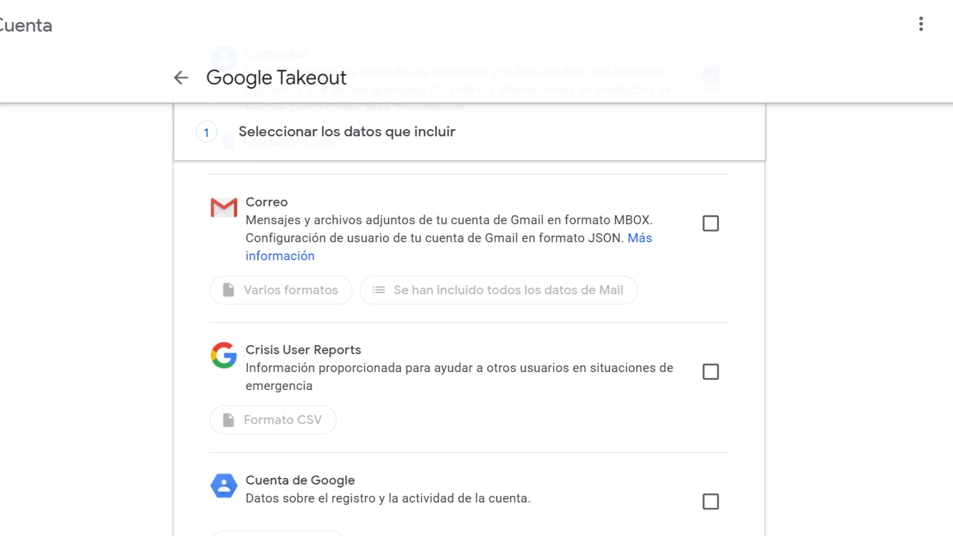
scroll(469, 322, down, 5)
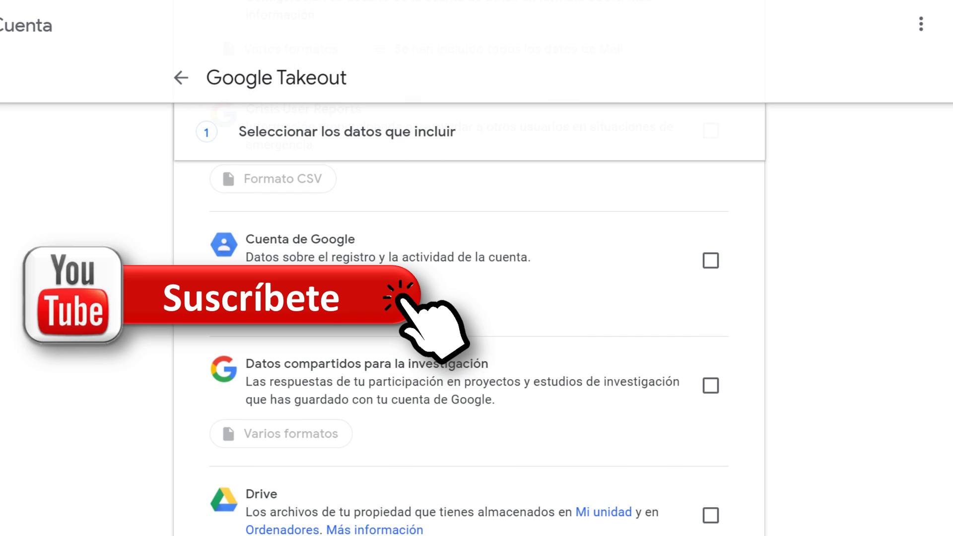
scroll(469, 322, down, 3)
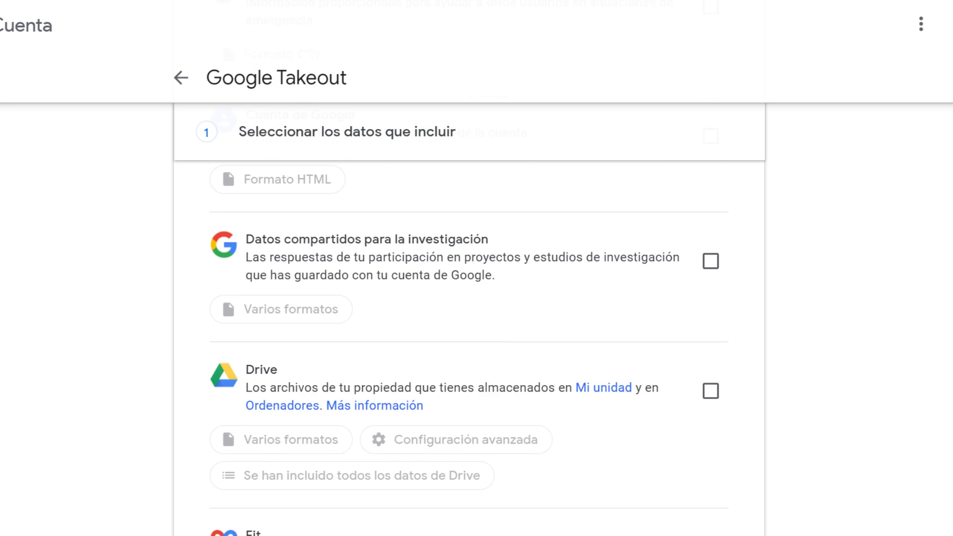
scroll(469, 322, down, 2)
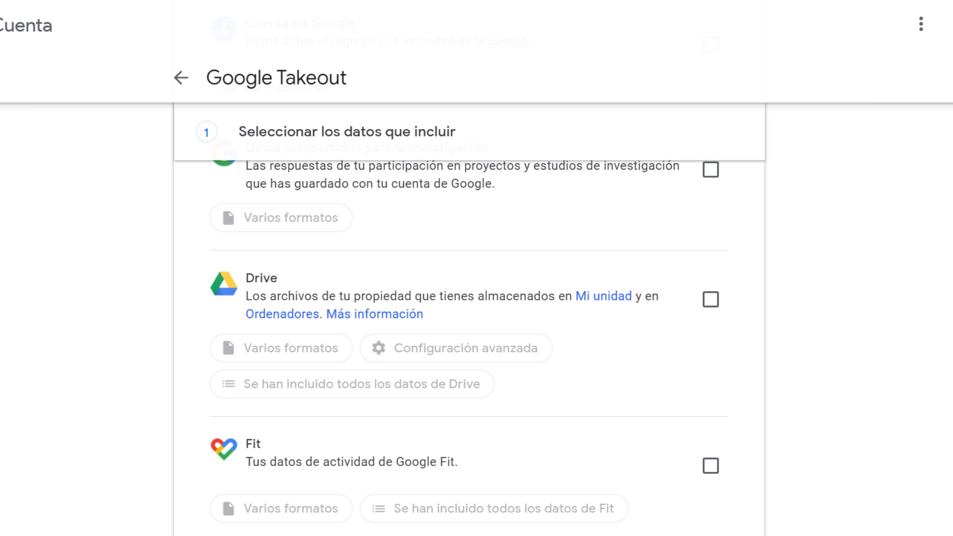
scroll(469, 348, down, 5)
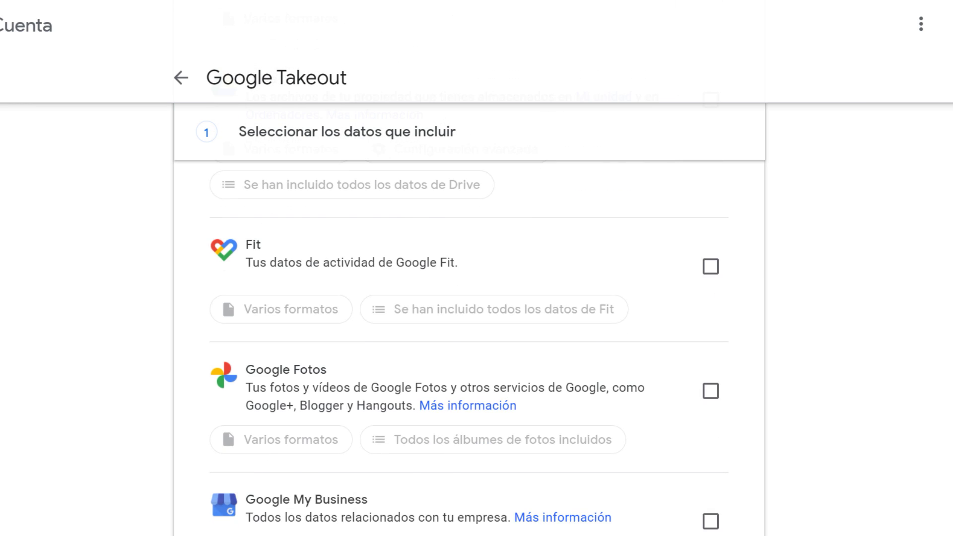
scroll(470, 348, down, 2)
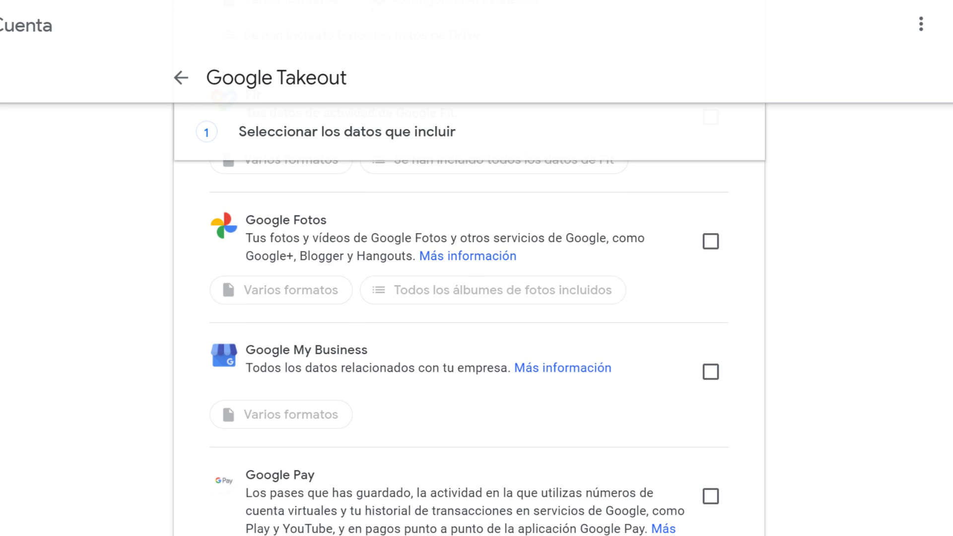
scroll(469, 348, down, 2)
scroll(469, 348, down, 5)
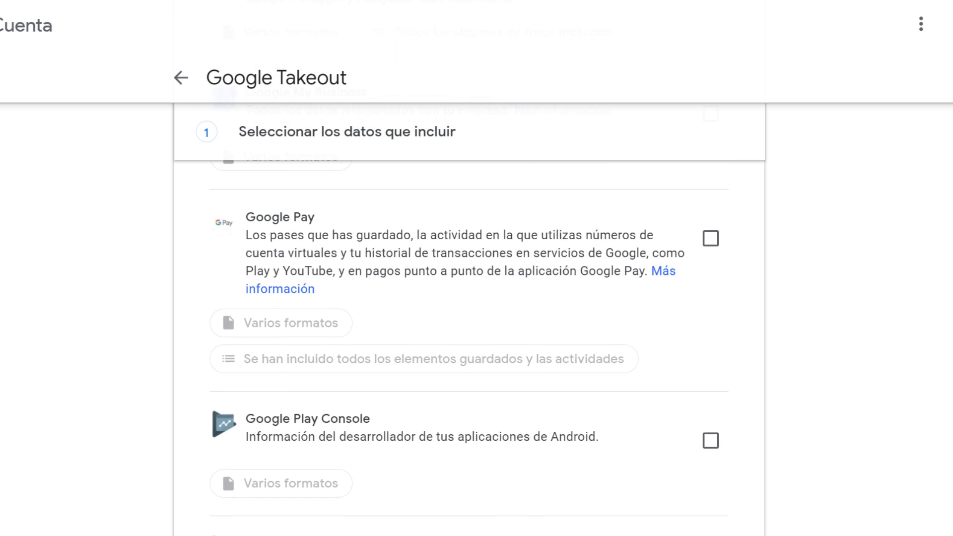
scroll(469, 348, down, 6)
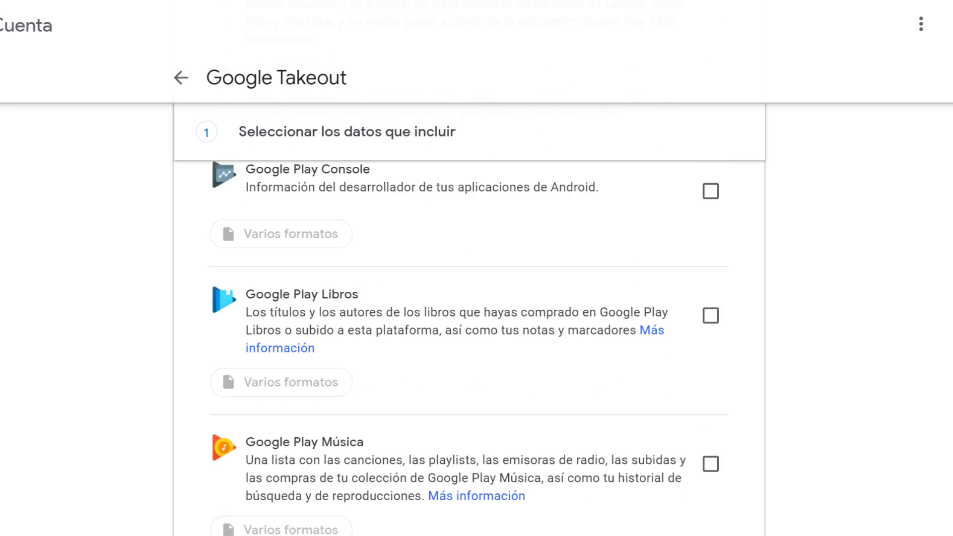
scroll(470, 348, down, 9)
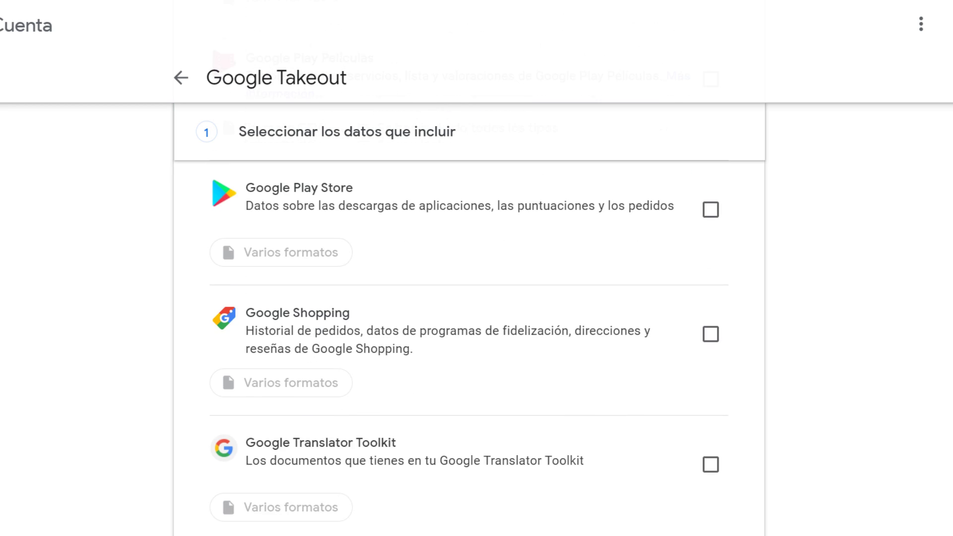
scroll(469, 348, down, 3)
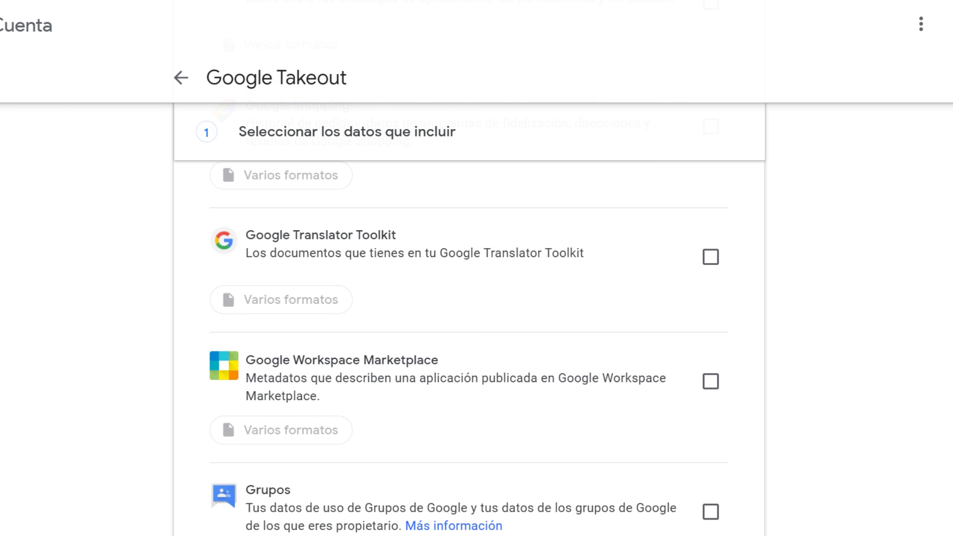
scroll(470, 347, down, 6)
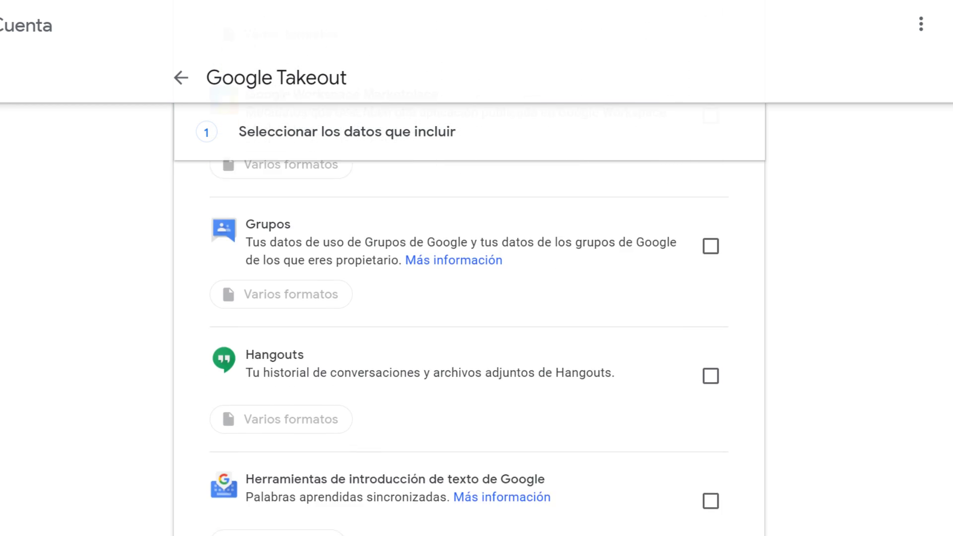
scroll(469, 348, down, 6)
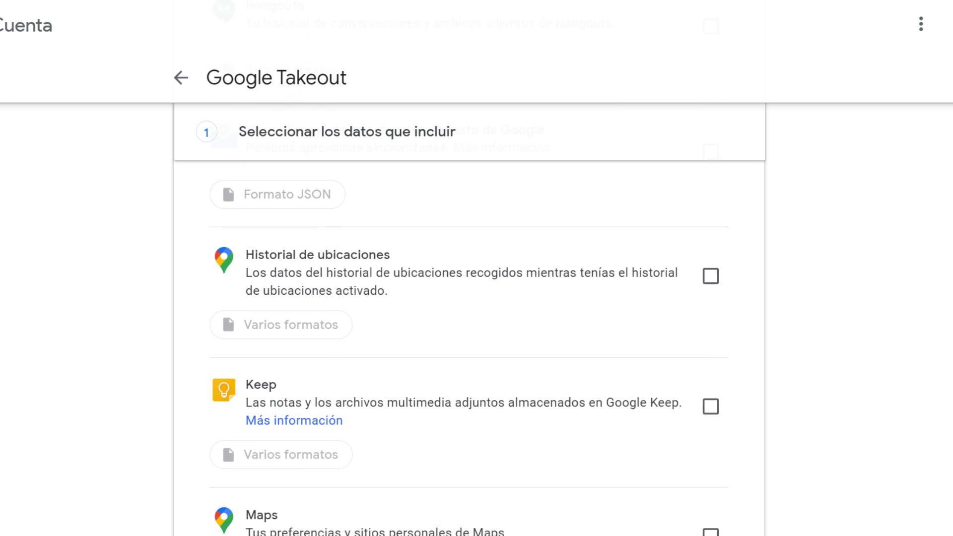
scroll(469, 347, down, 1)
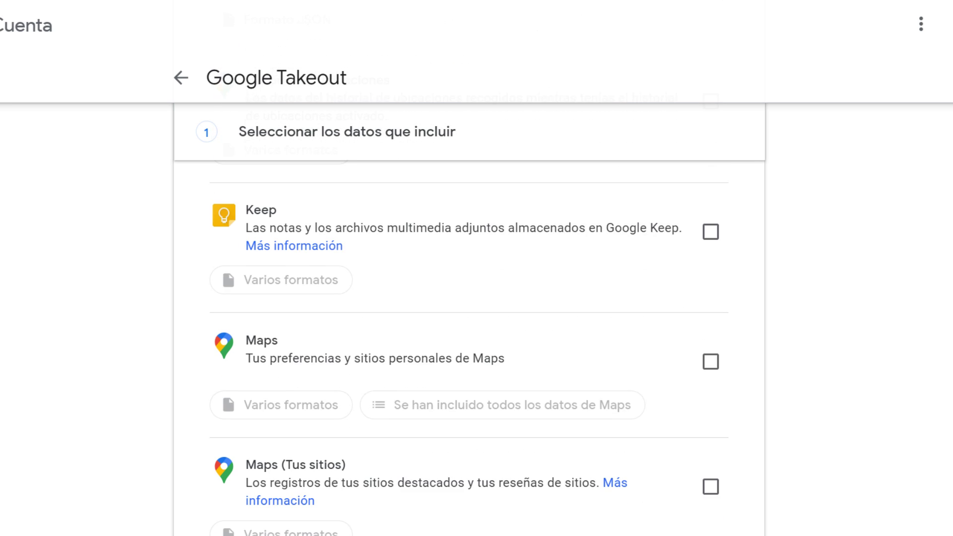
scroll(469, 348, down, 7)
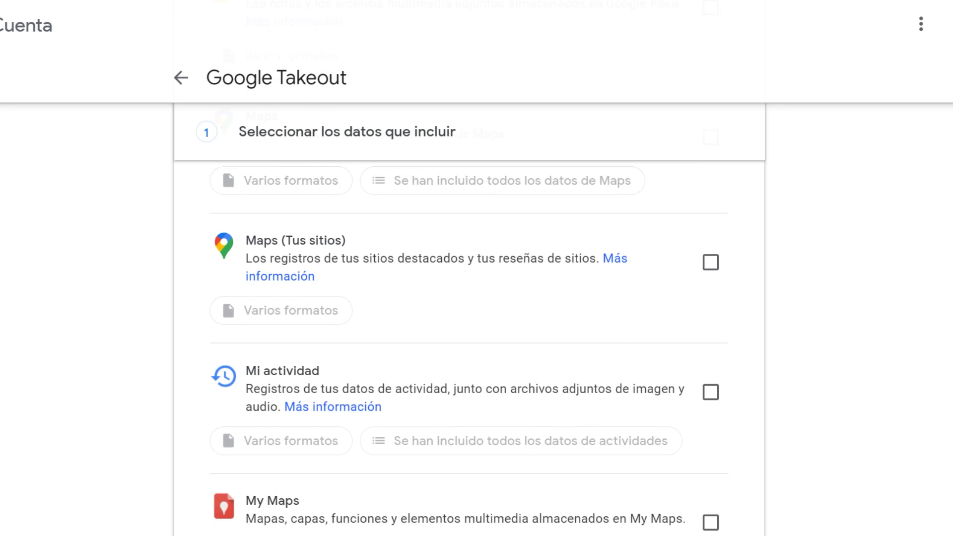
scroll(469, 347, down, 4)
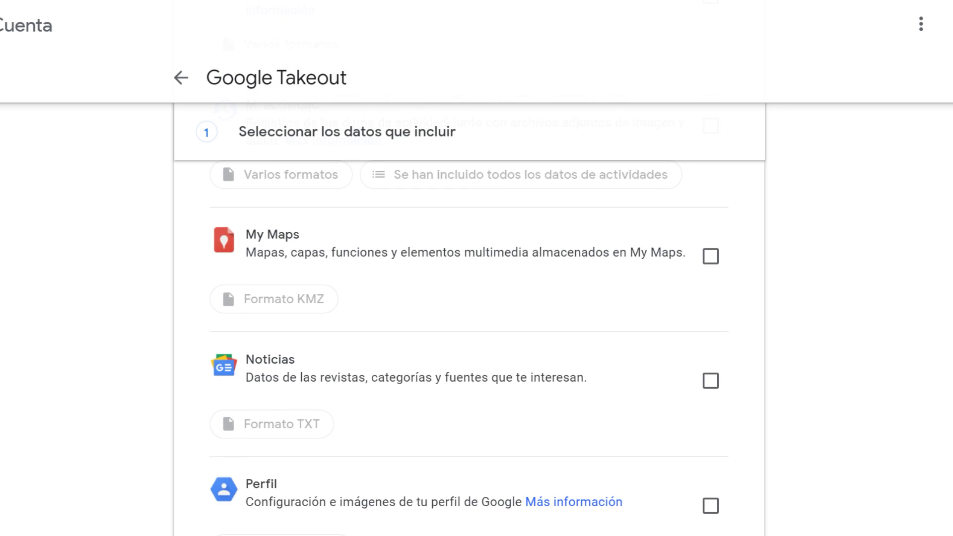
right_click(727, 125)
key(Escape)
scroll(469, 348, down, 5)
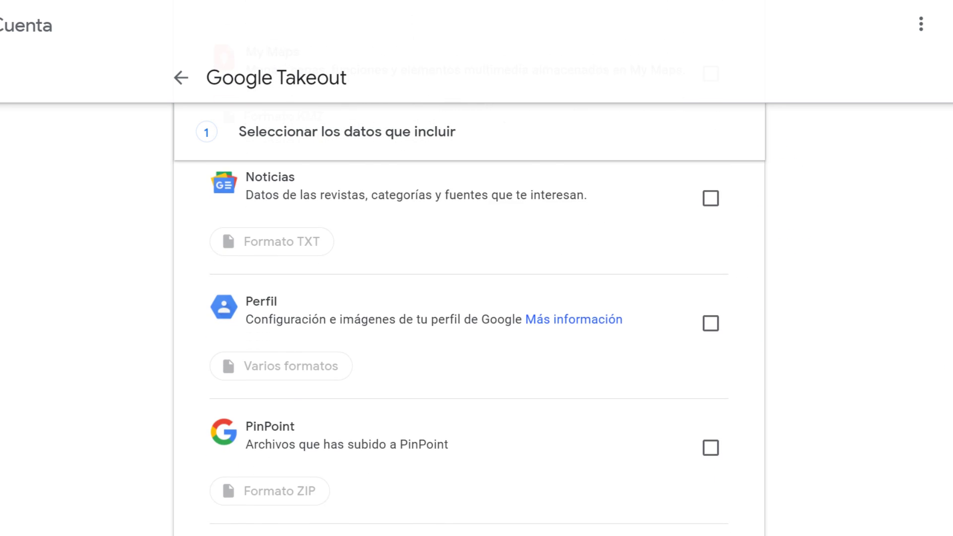
scroll(469, 347, down, 5)
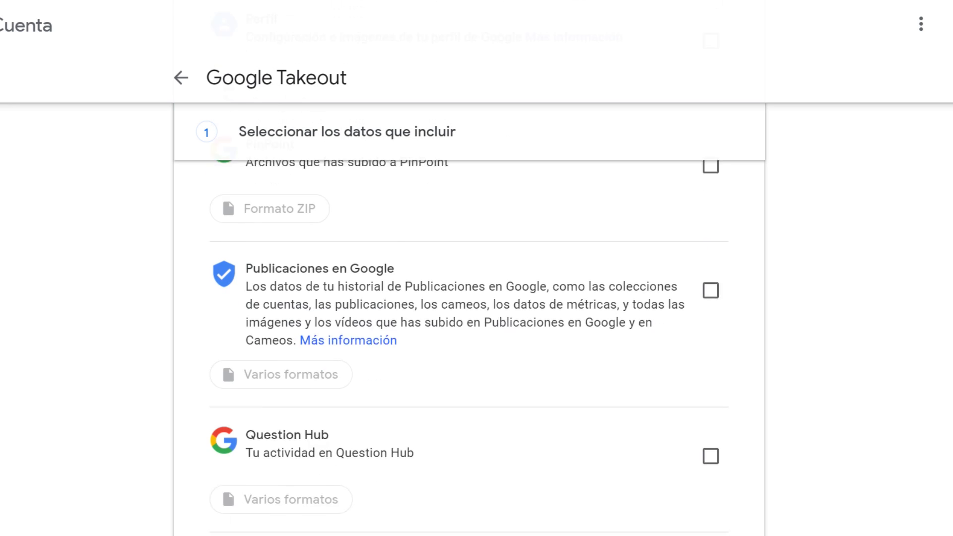
scroll(469, 347, down, 5)
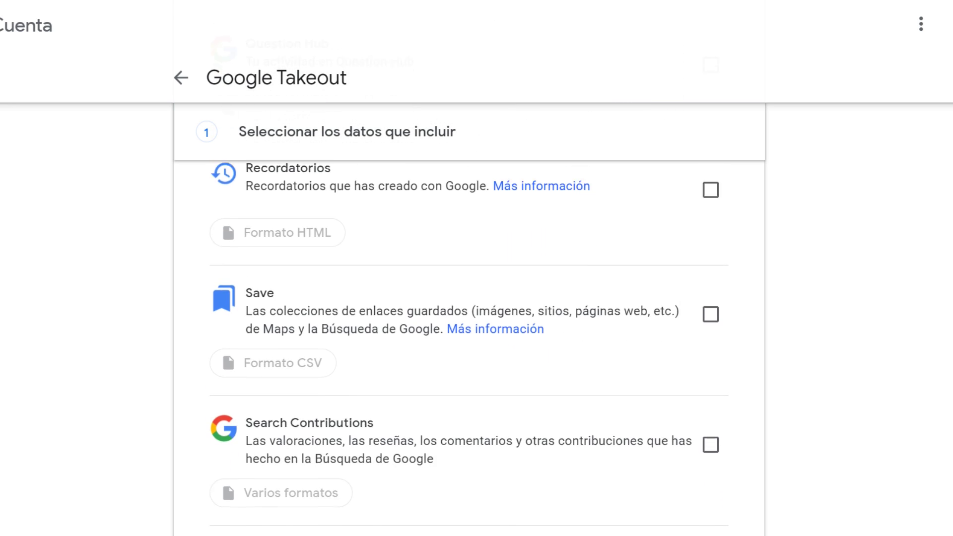
scroll(469, 348, down, 8)
scroll(469, 348, down, 7)
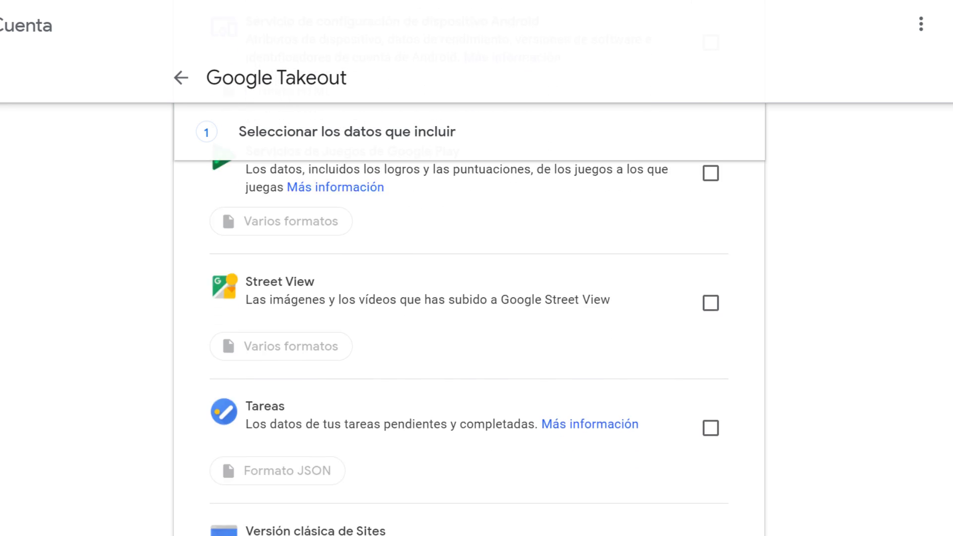
scroll(494, 278, down, 2)
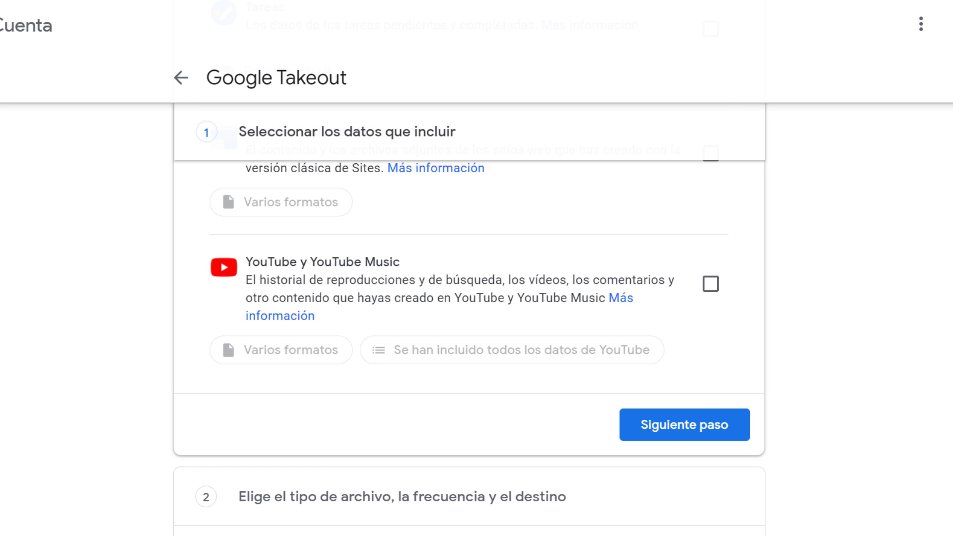
- Proceed to the file type, frequency and destination settings and choose Enviar enlace de descarga por correo electrónico as the delivery method
scroll(470, 323, down, 2)
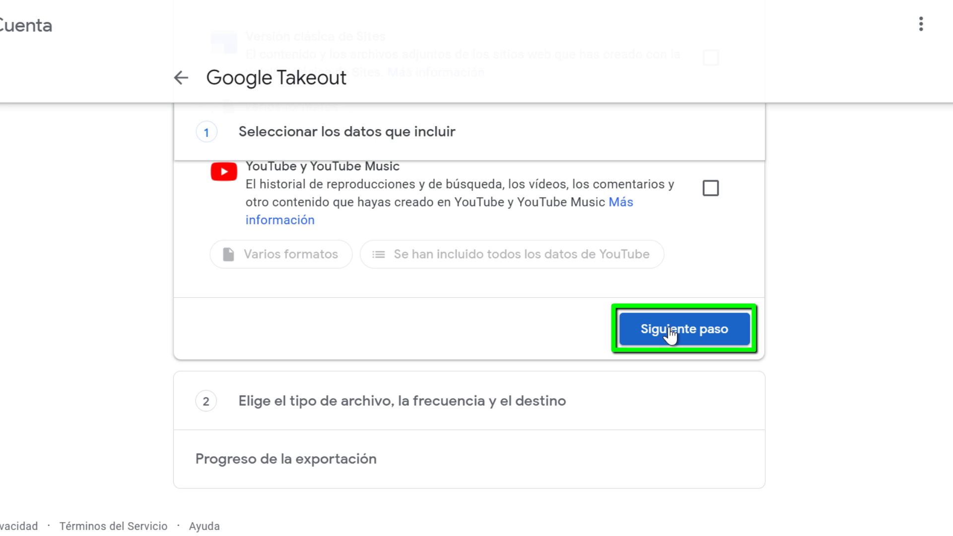
scroll(664, 336, up, 20)
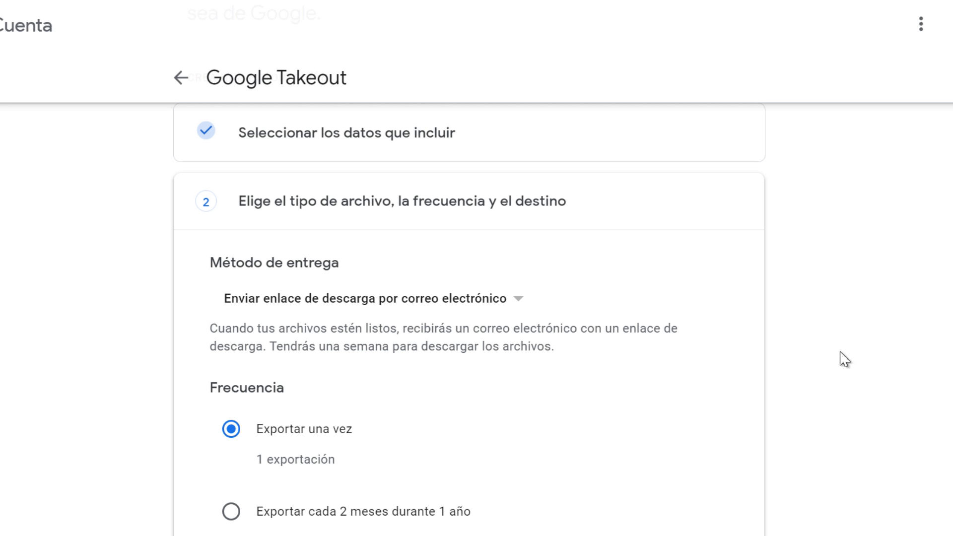
scroll(469, 322, down, 2)
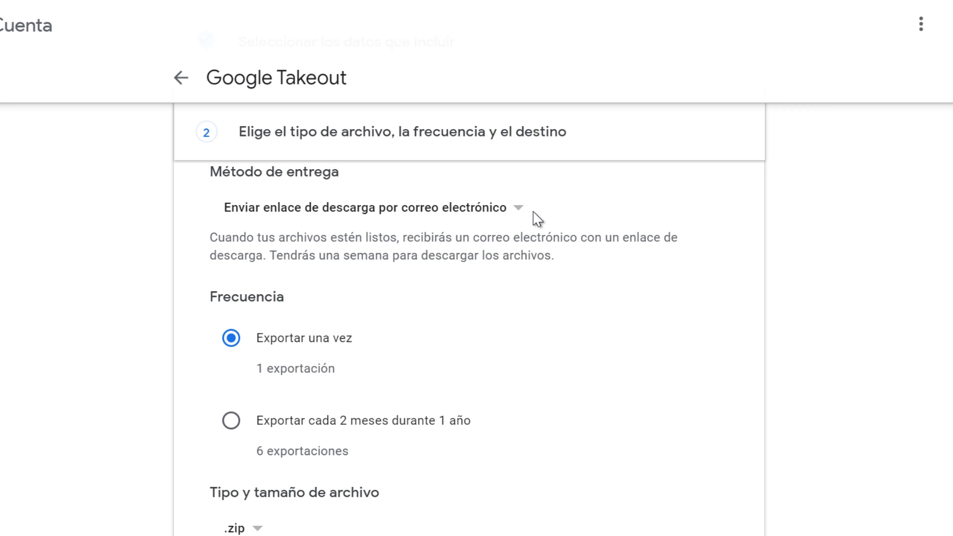
click(520, 211)
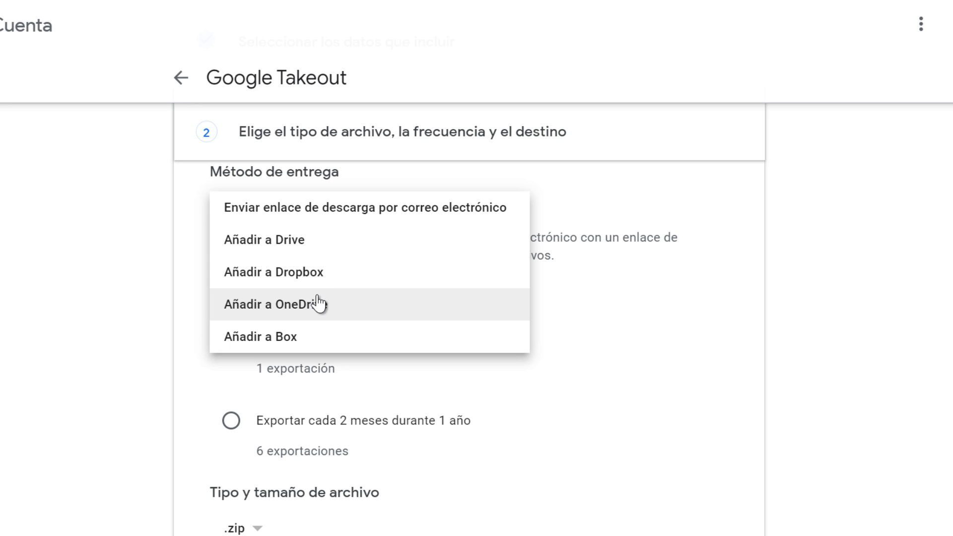
click(273, 218)
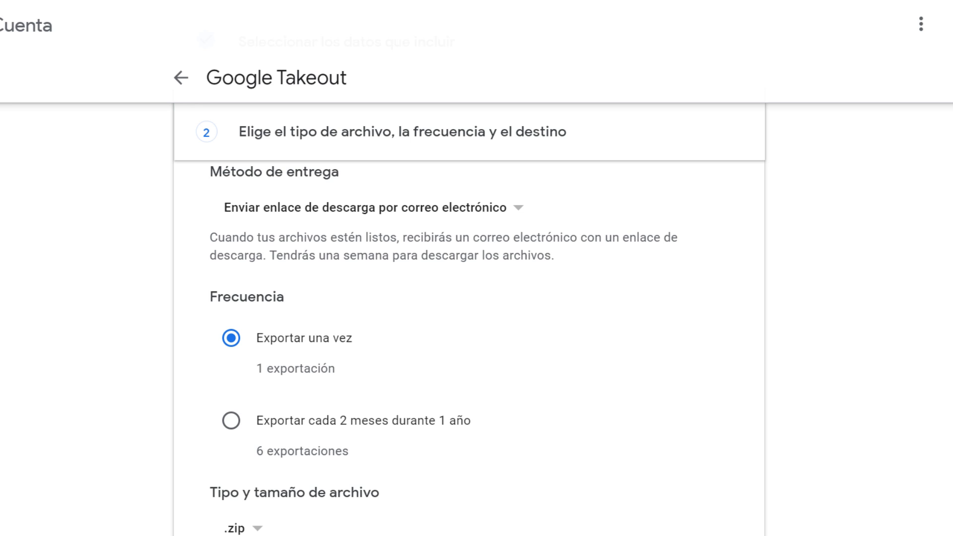
- Set the export frequency to Exportar una vez and the file type to .zip
scroll(469, 348, down, 3)
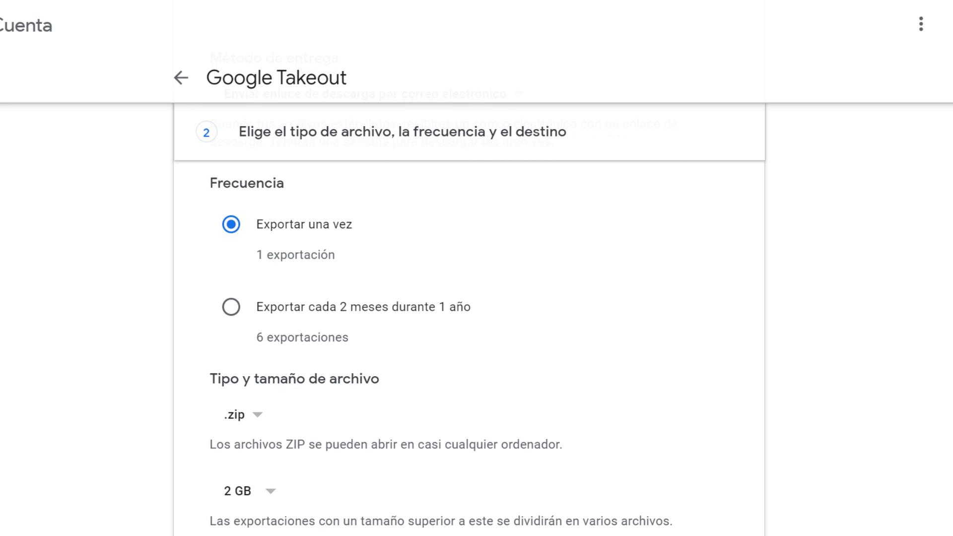
click(231, 224)
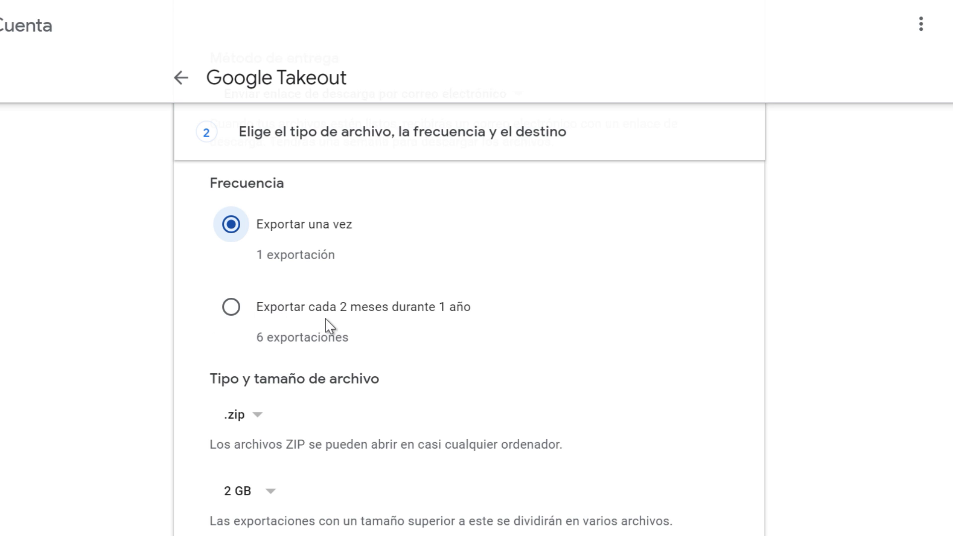
scroll(428, 382, down, 2)
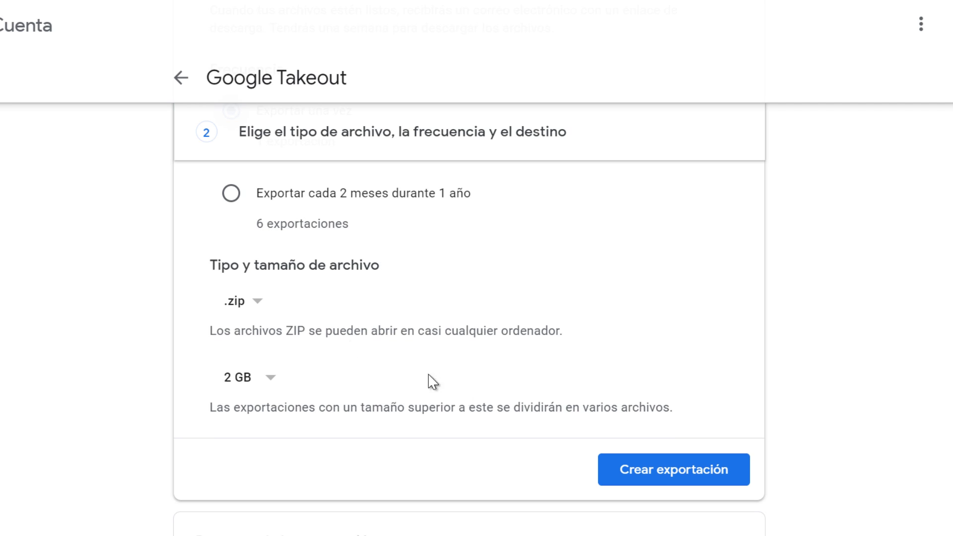
click(258, 304)
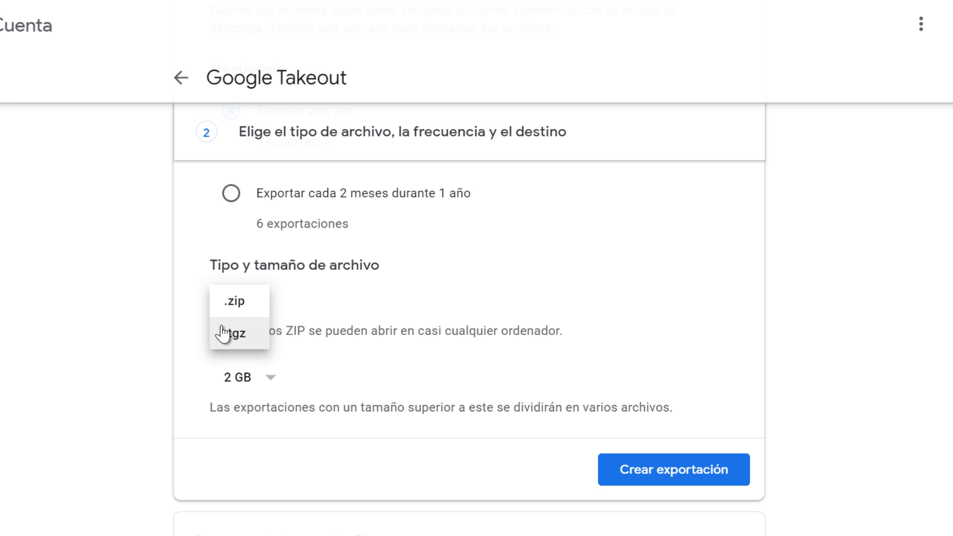
click(248, 312)
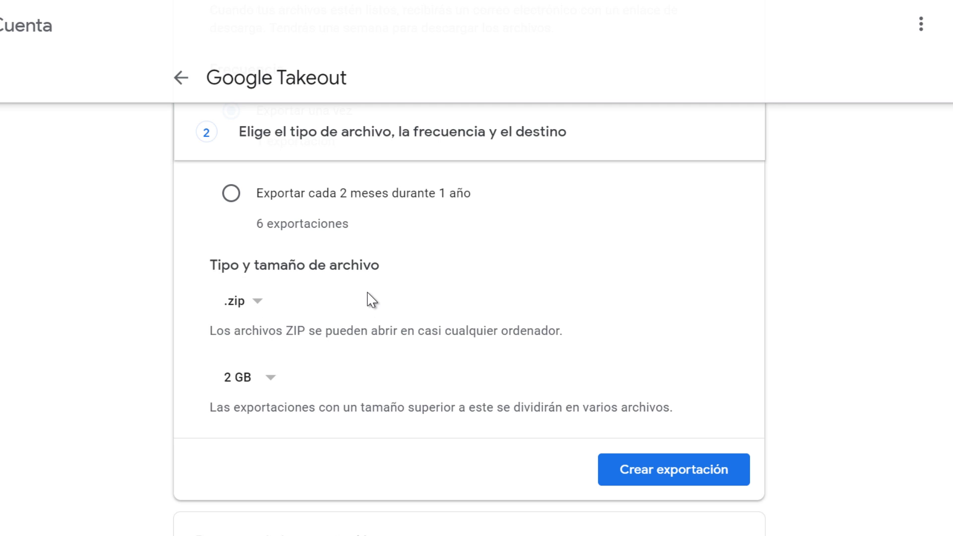
- Review the maximum archive size options and choose 2 GB for the export files
click(270, 381)
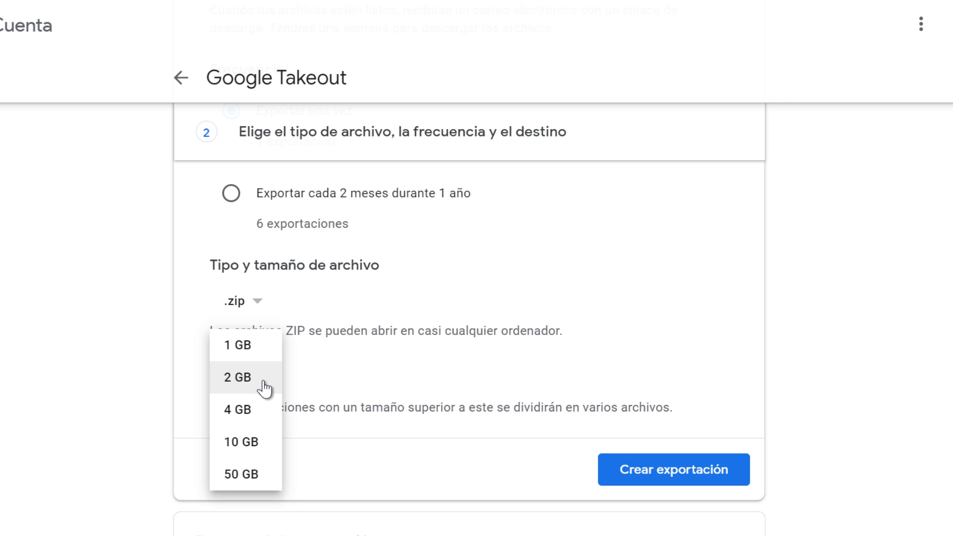
click(400, 325)
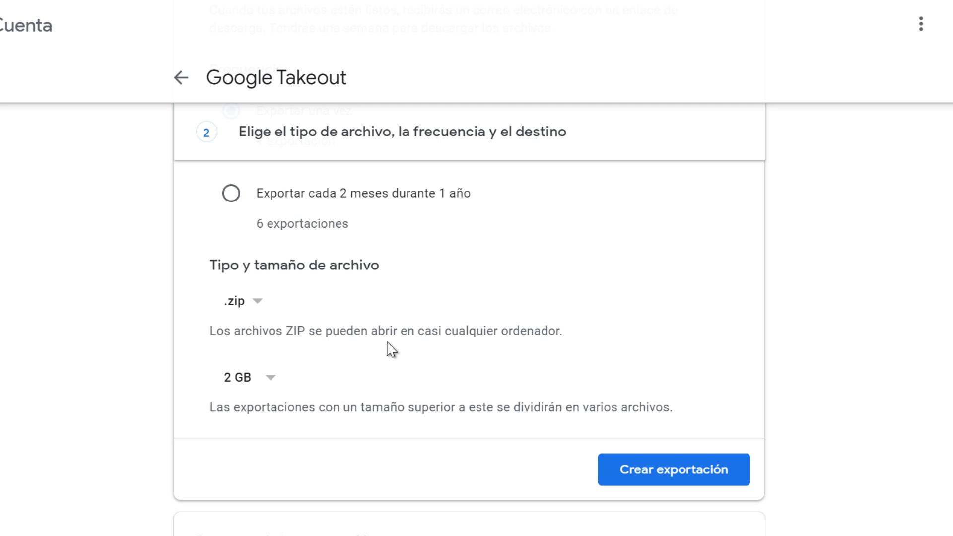
click(275, 380)
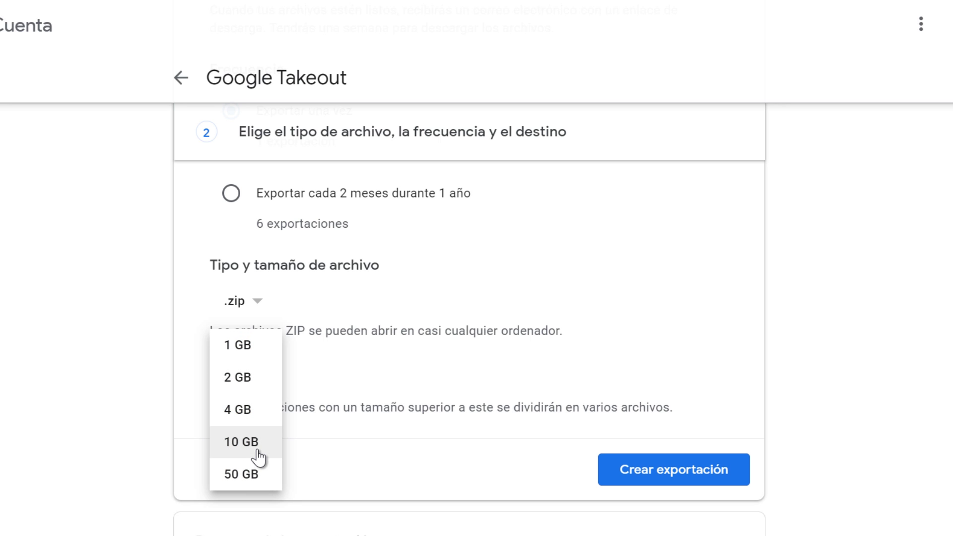
click(257, 377)
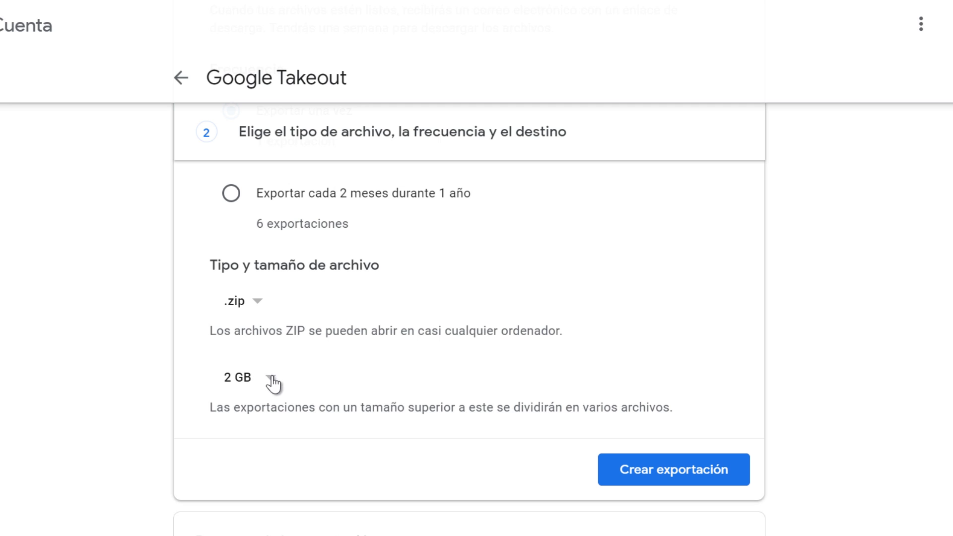
- Check the maximum archive size options, keep 2 GB, and create the export
click(272, 382)
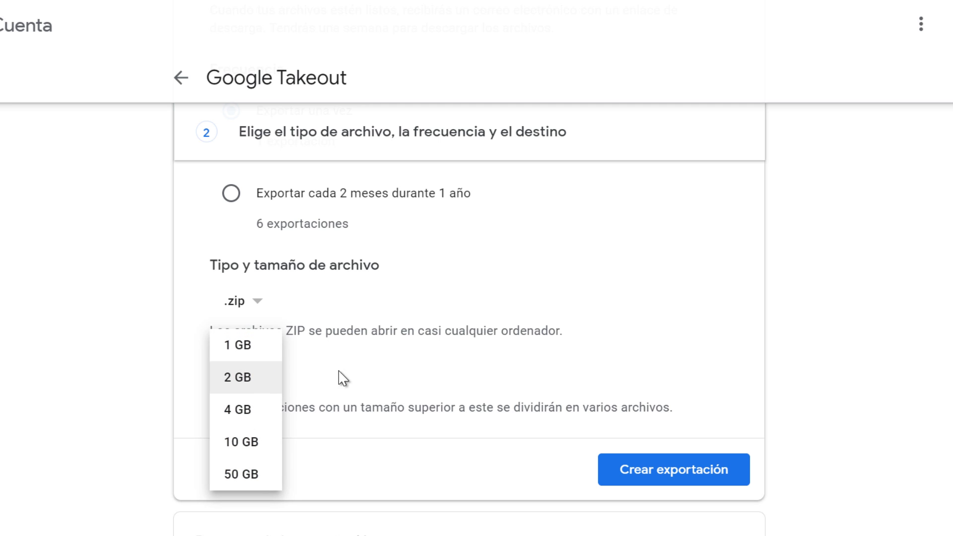
click(373, 377)
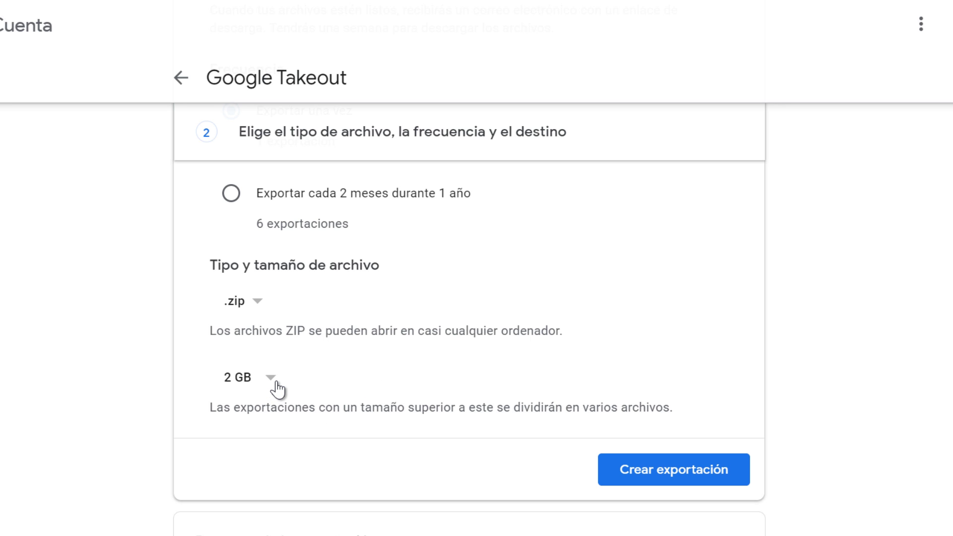
scroll(745, 434, down, 2)
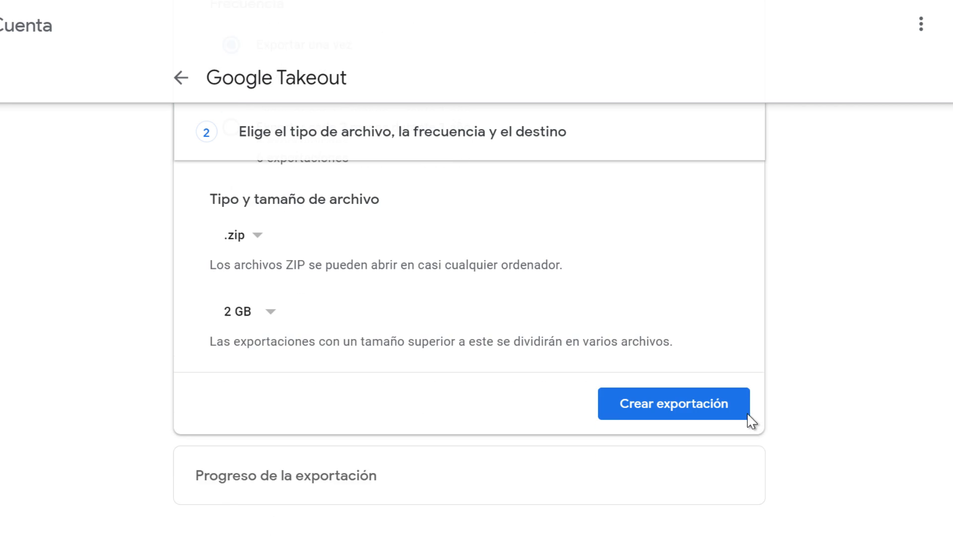
click(691, 384)
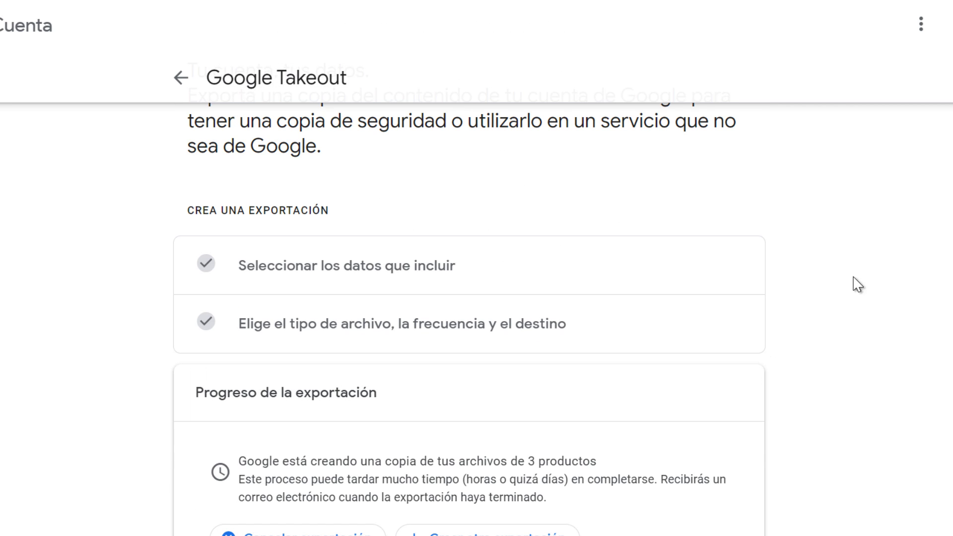
- Review the export progress and download the finished 3-product export from Gestionar las exportaciones
scroll(469, 318, down, 2)
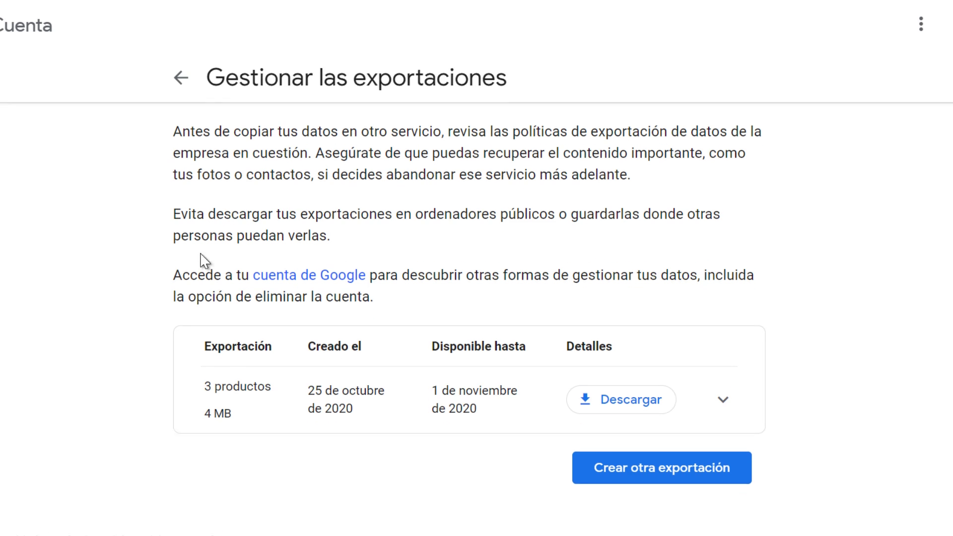
scroll(202, 260, down, 1)
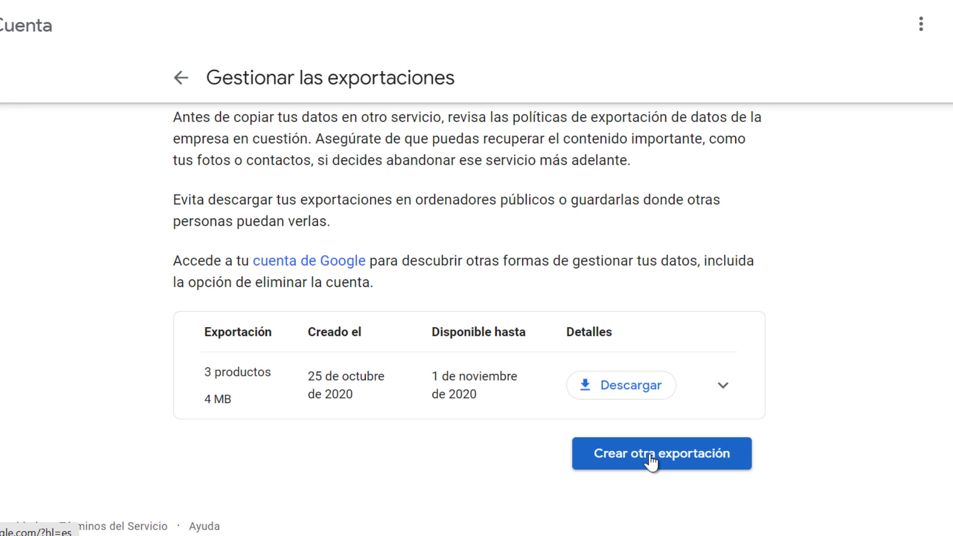
click(630, 394)
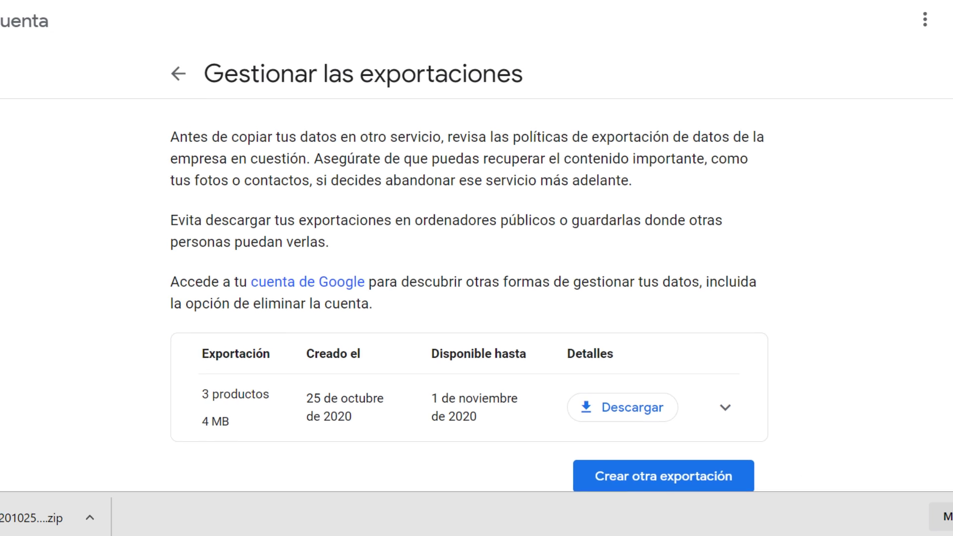
- Switch to Gmail in a new browser tab and open the Google Takeout message "Ya puedes descargar tus datos de Google"
key(ctrl+t)
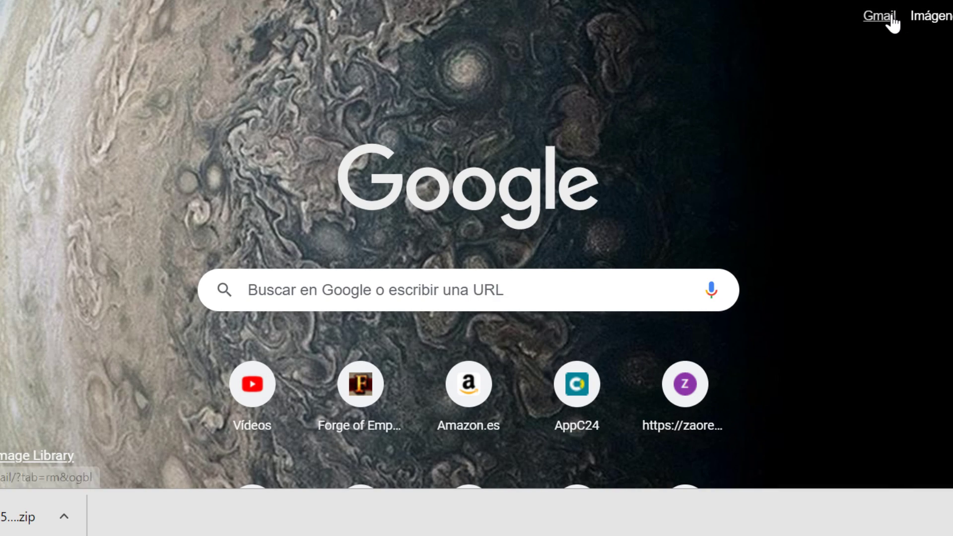
click(886, 19)
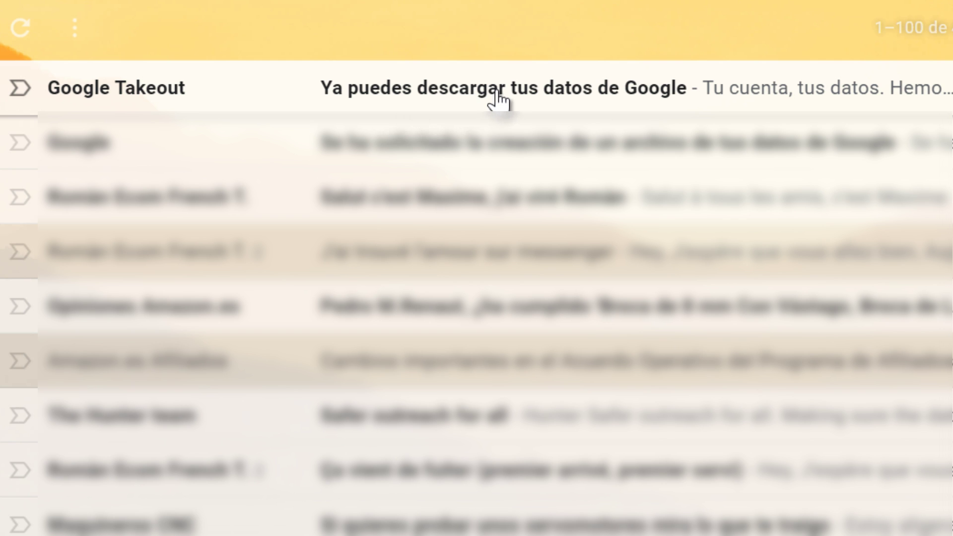
click(536, 93)
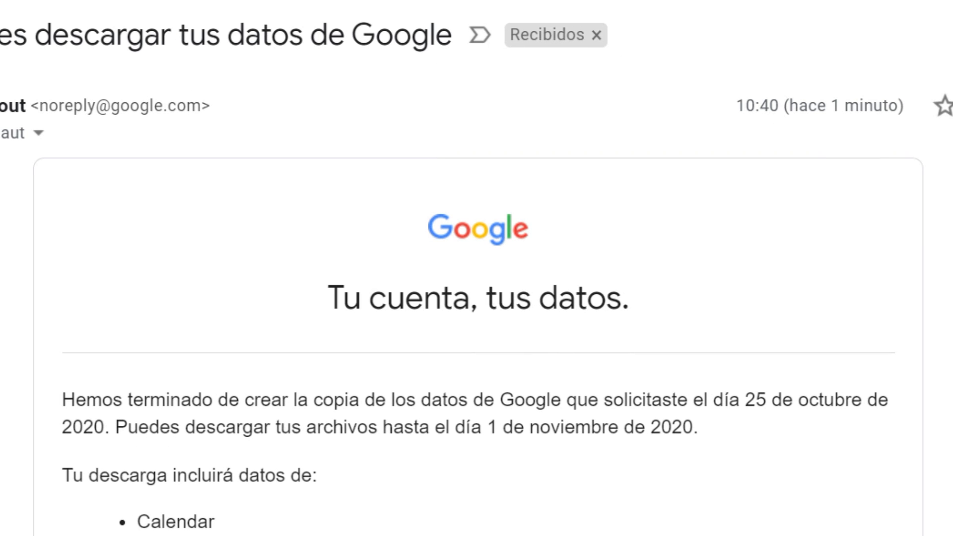
- Review the products and download options listed in the Takeout email and highlight the download deadline date
scroll(476, 298, down, 4)
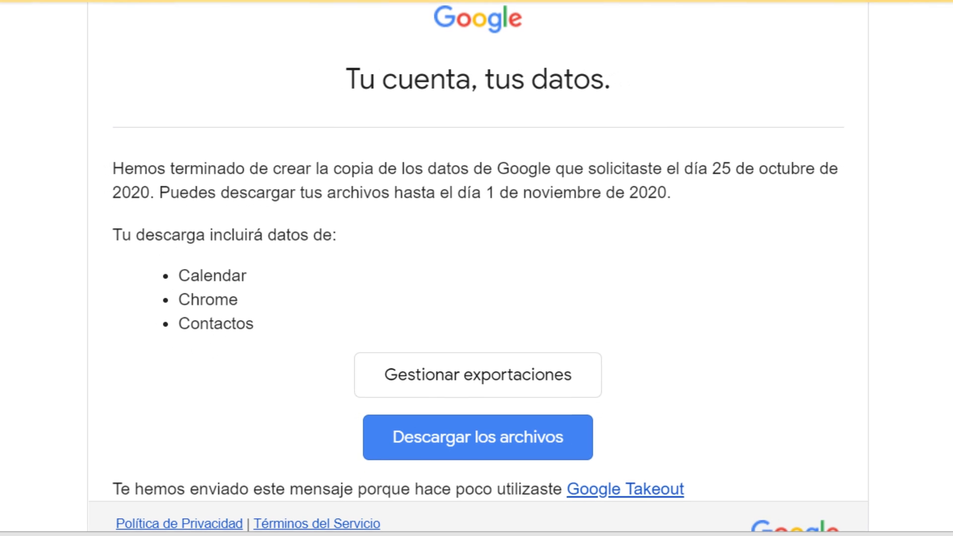
scroll(476, 298, down, 1)
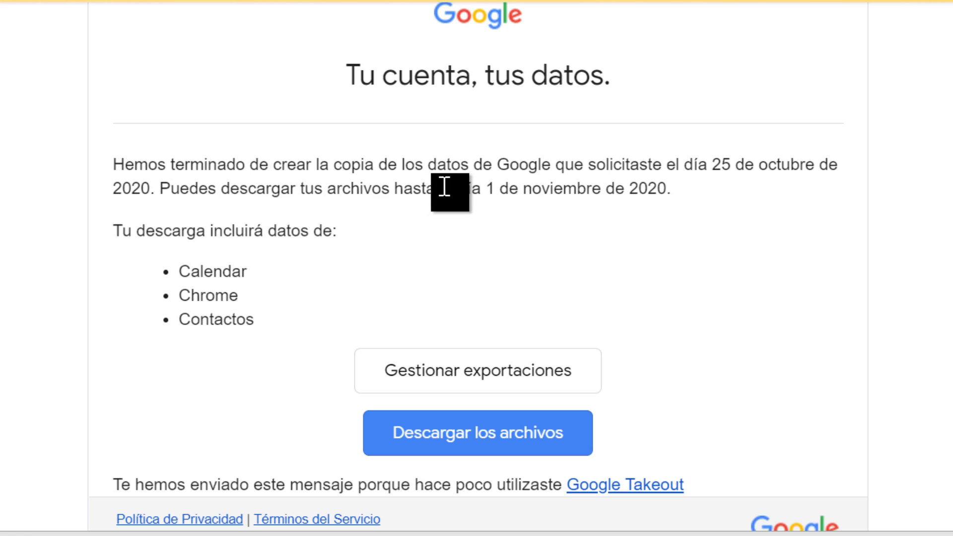
drag(486, 188, 655, 208)
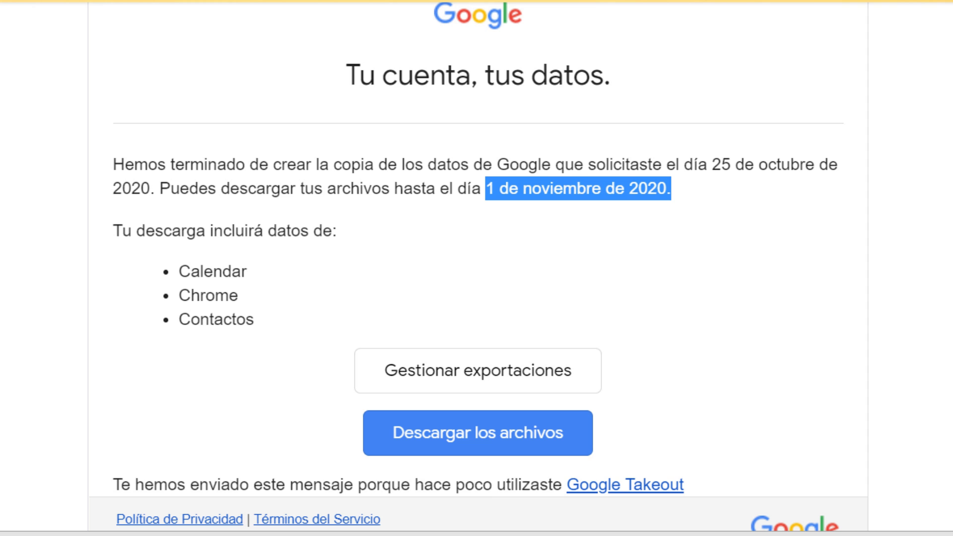
scroll(479, 267, down, 1)
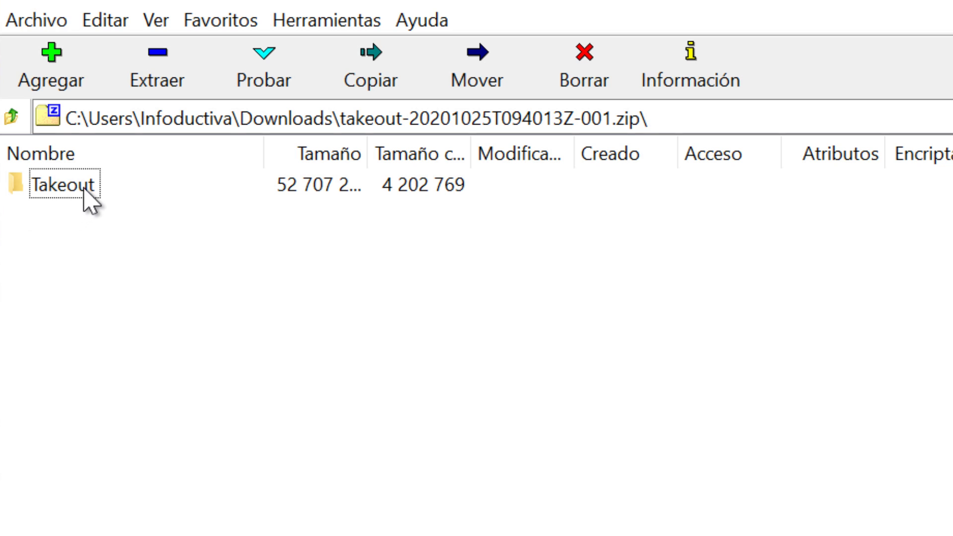
- In 7-Zip, browse the downloaded archive's Takeout folder down to Contactos and its Clientes subfolder, and return to the Takeout folder
double_click(64, 194)
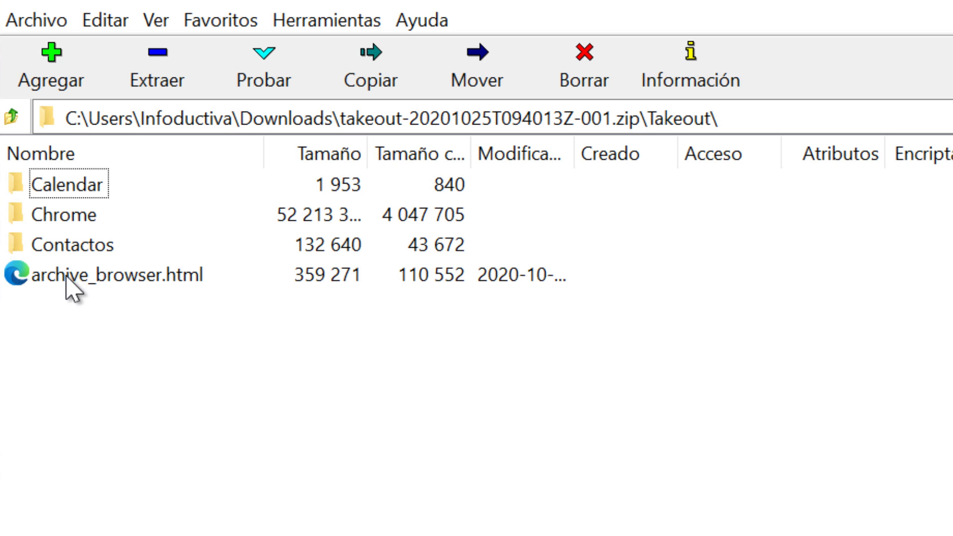
double_click(77, 250)
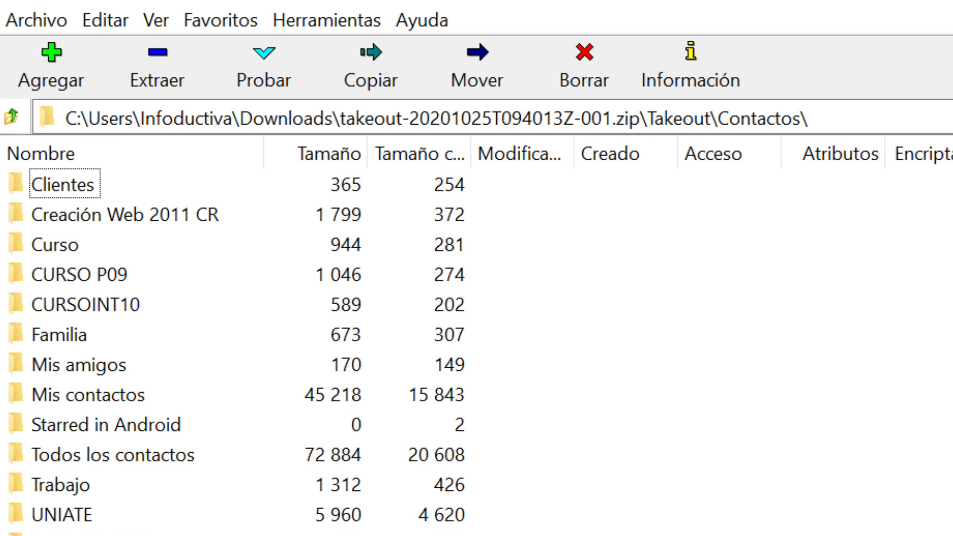
double_click(47, 184)
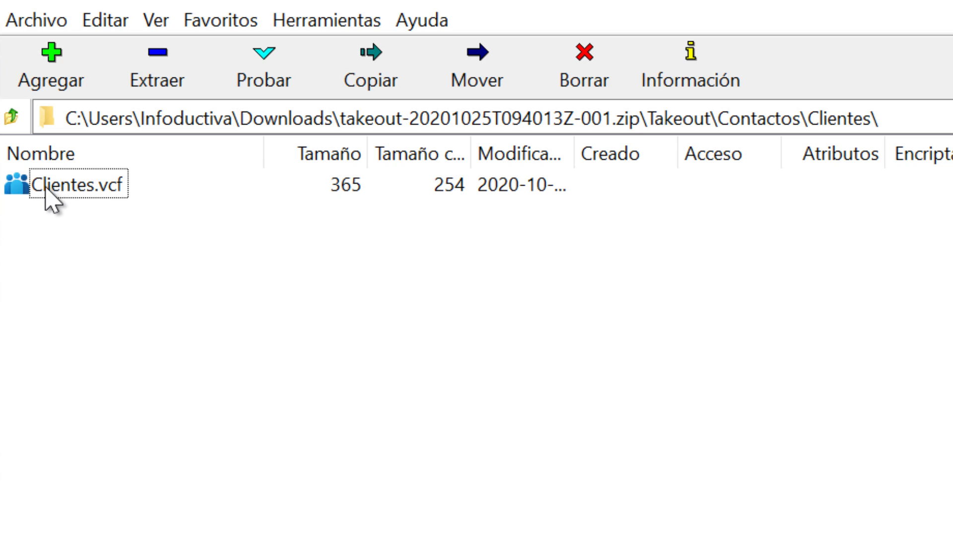
click(16, 127)
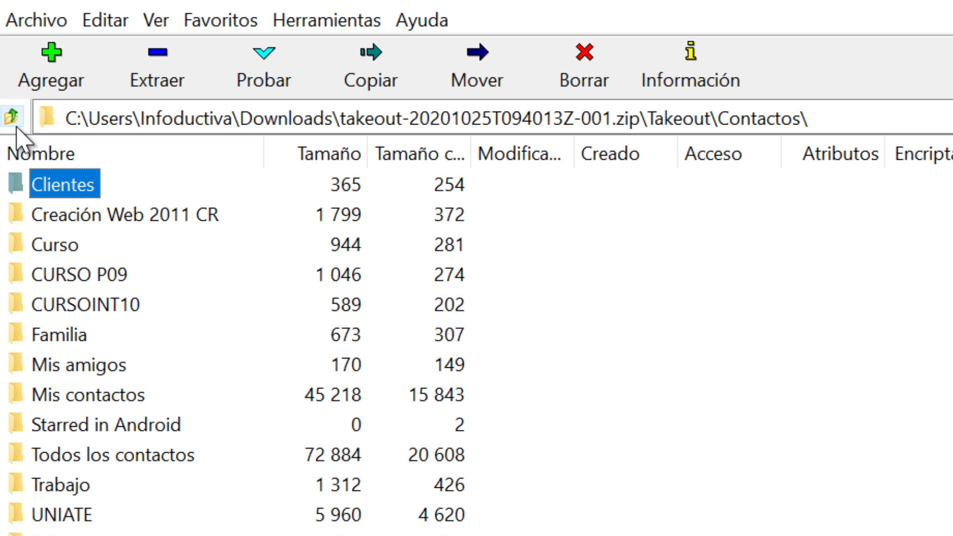
click(15, 125)
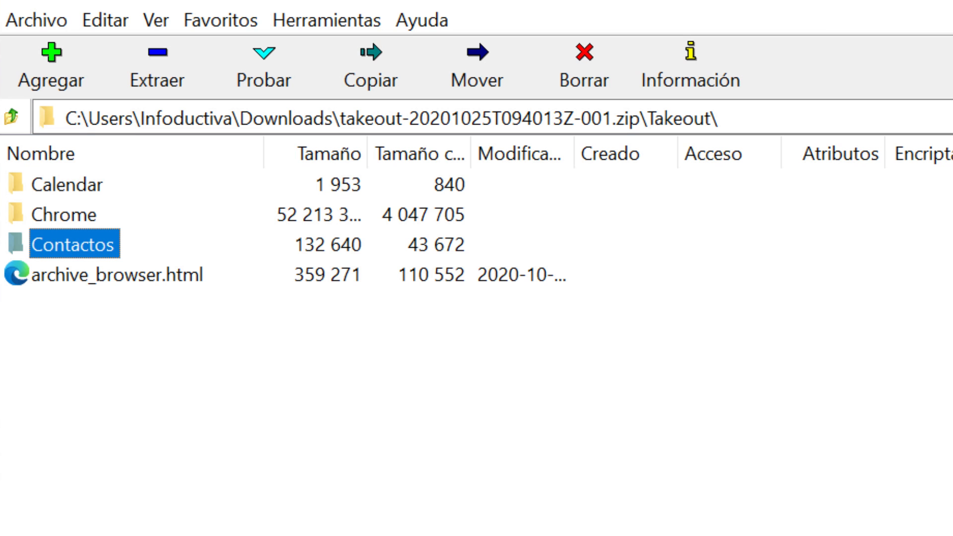